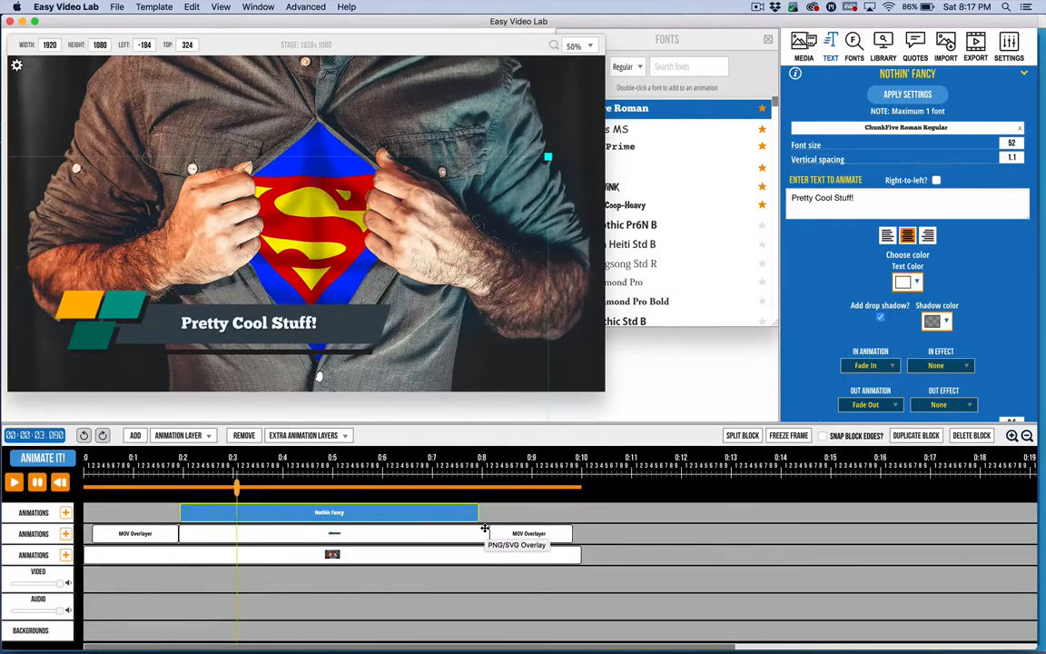
Step: Delete both MOV Overlayer blocks and the layered image block between them from the middle animations layer
left_click(485, 528)
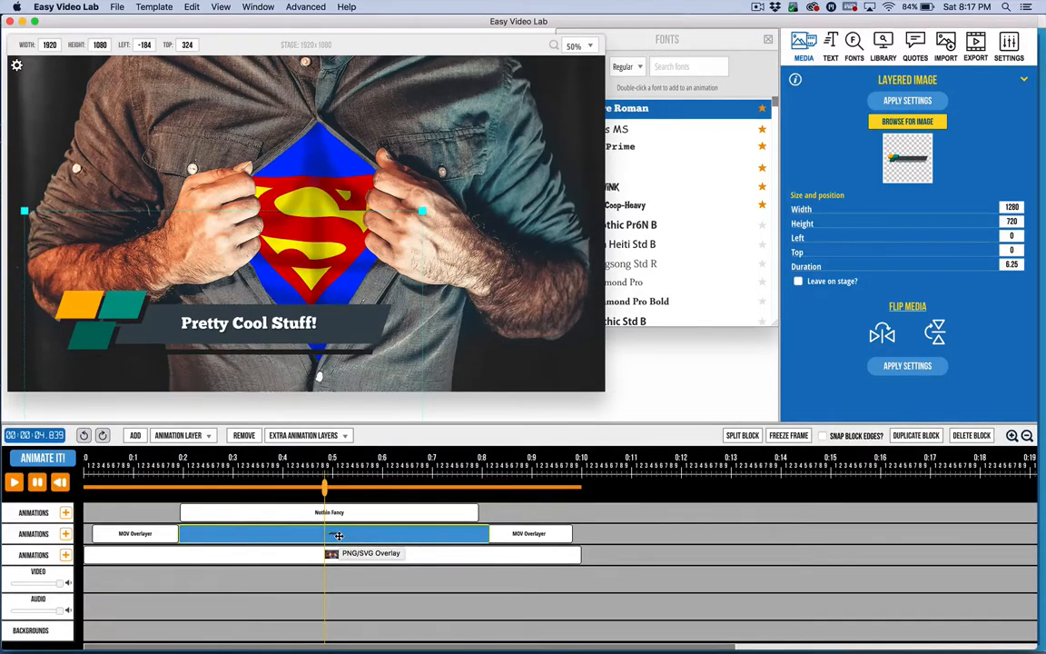
left_click(511, 534)
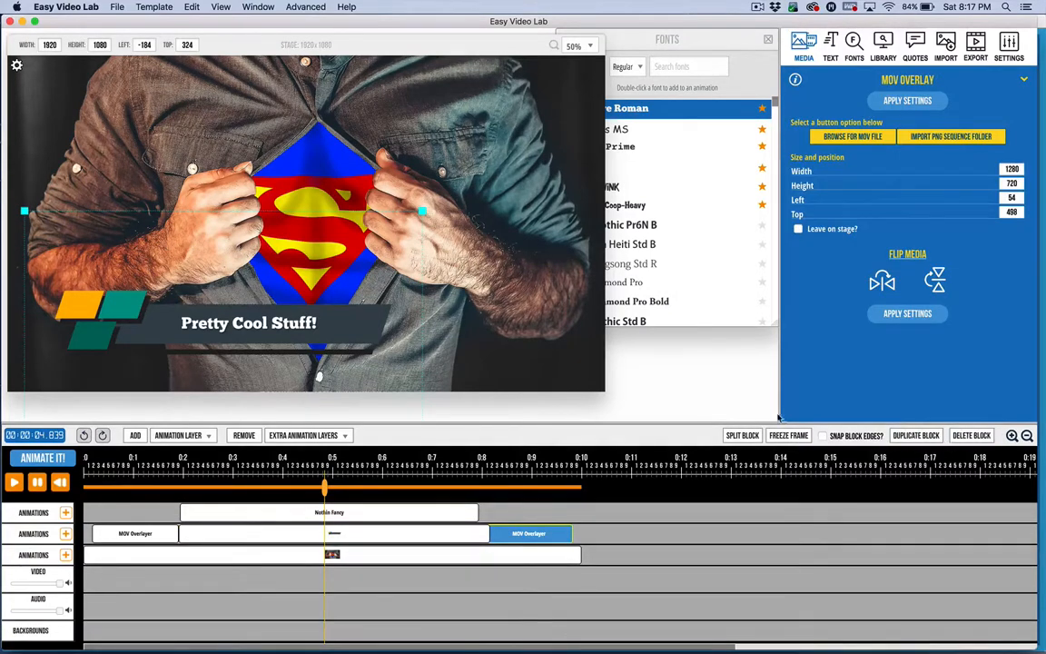
left_click(972, 437)
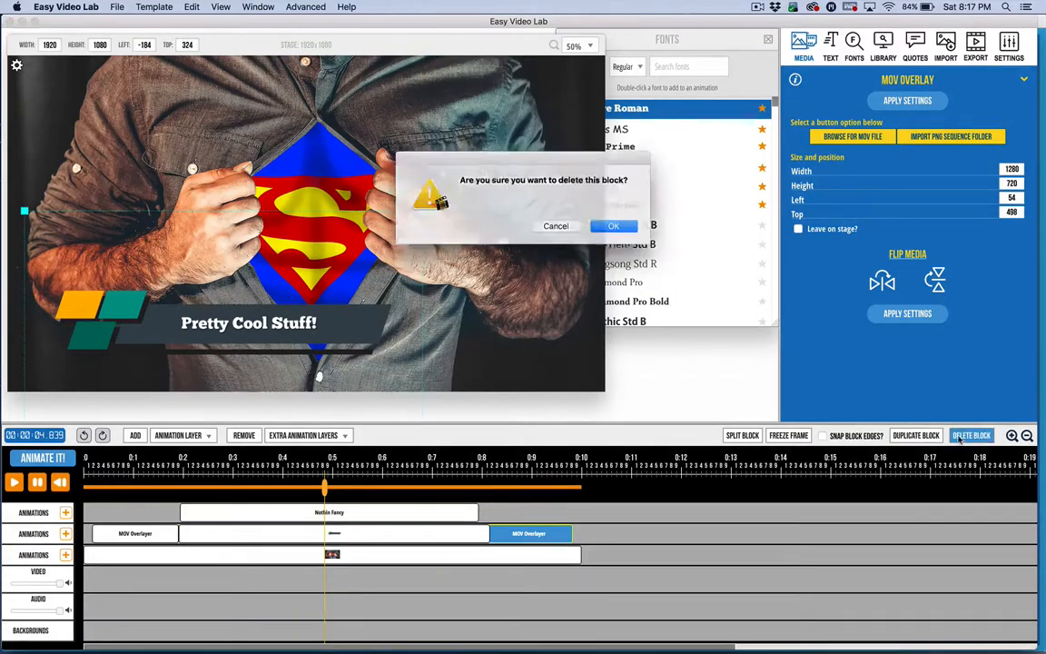
left_click(616, 228)
left_click(378, 534)
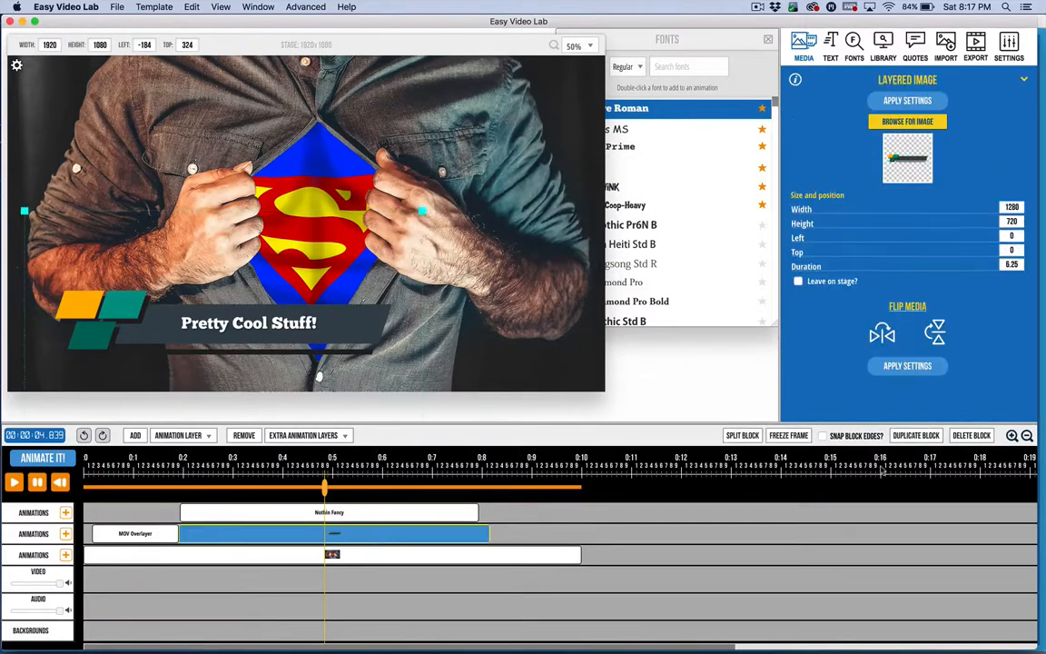
key("Delete")
left_click(623, 230)
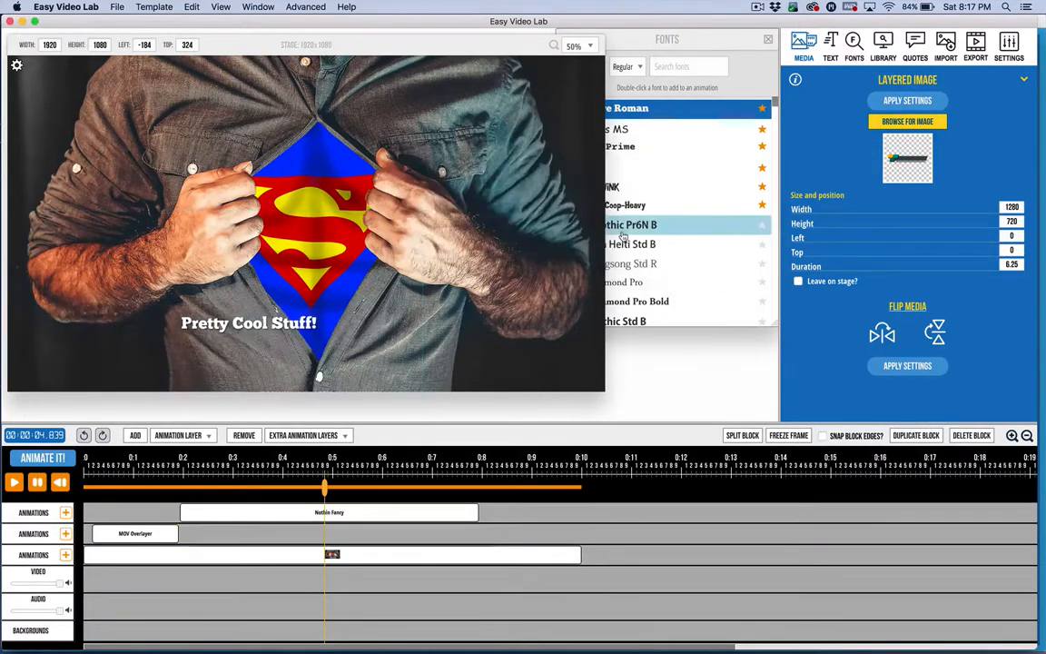
left_click(151, 534)
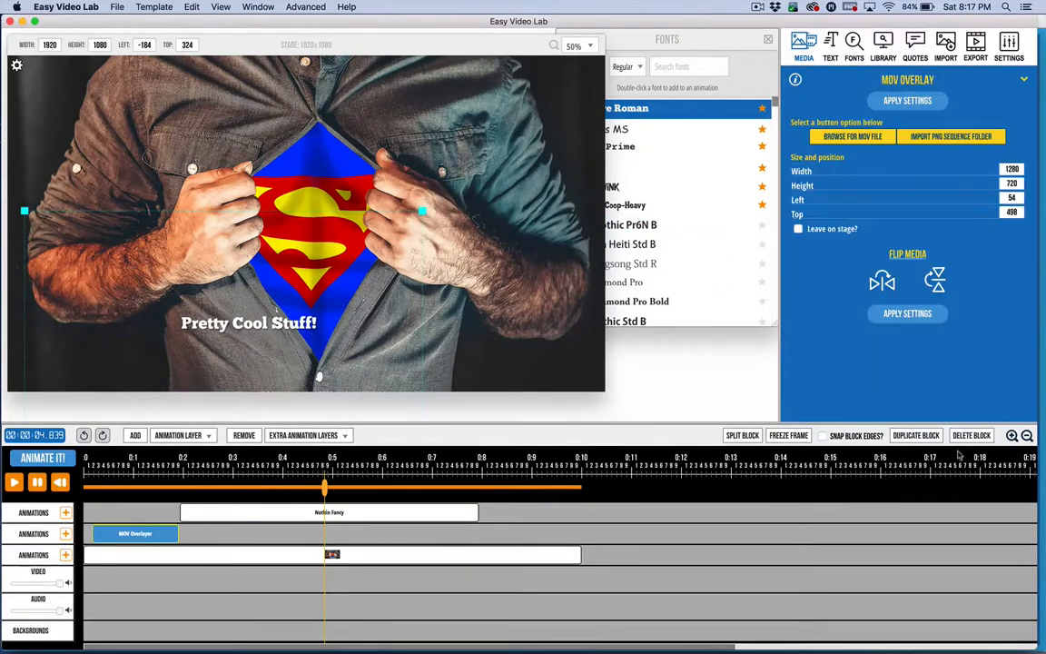
key("Delete")
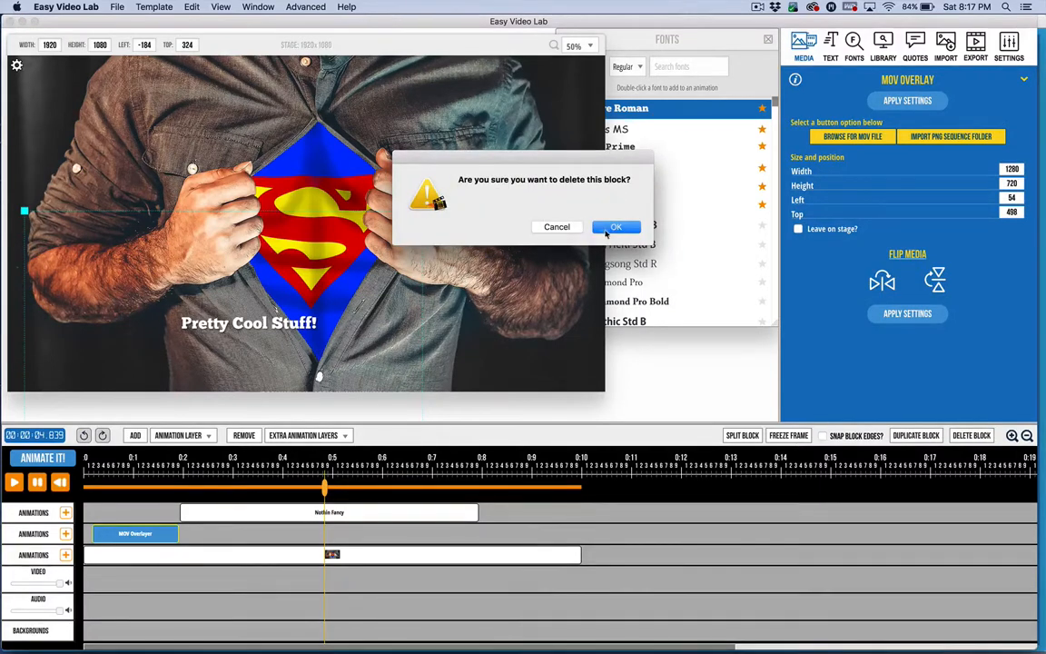
left_click(616, 227)
Step: Add an empty block near the start of the middle animations layer, at about 0.14 seconds
left_click(92, 489)
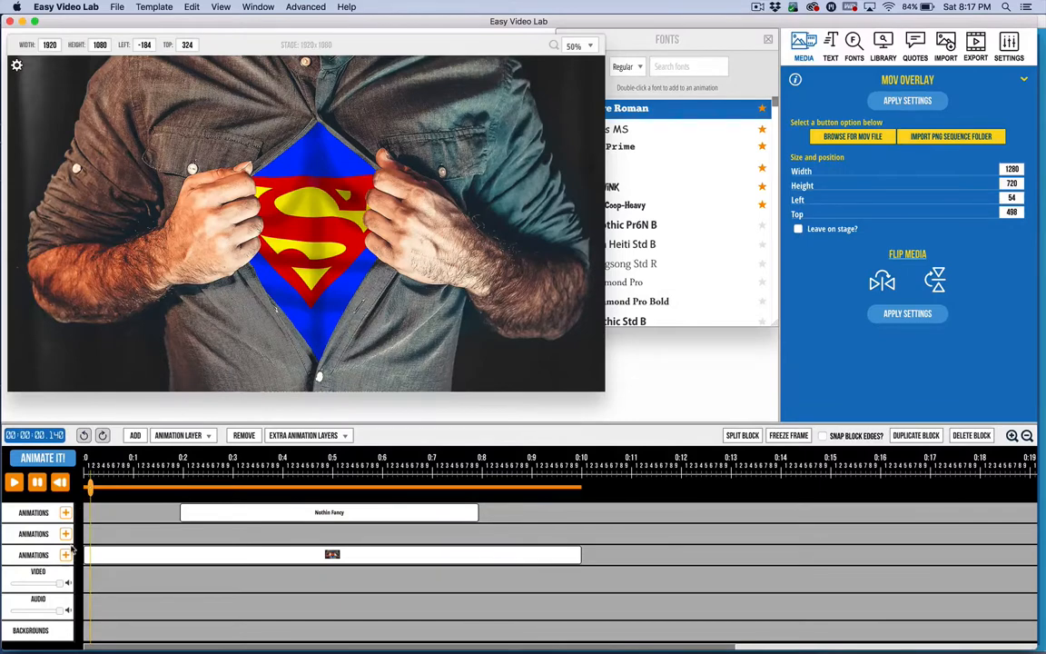
left_click(66, 535)
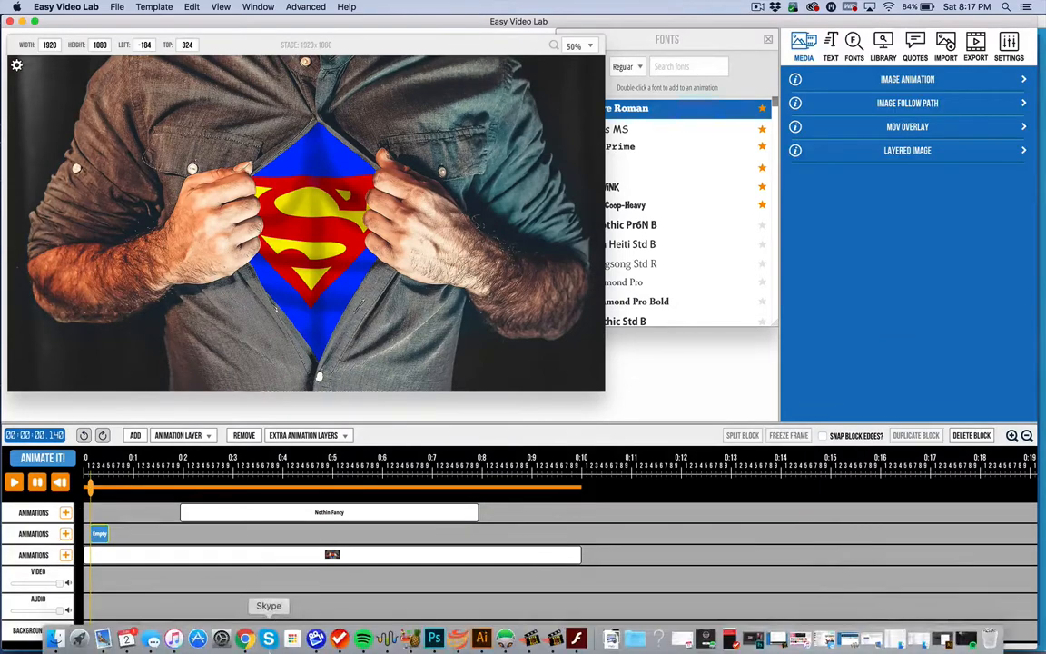
Step: Switch to EasyAnimatorPro and remove all the existing lower-third graphics from the stage
left_click(449, 641)
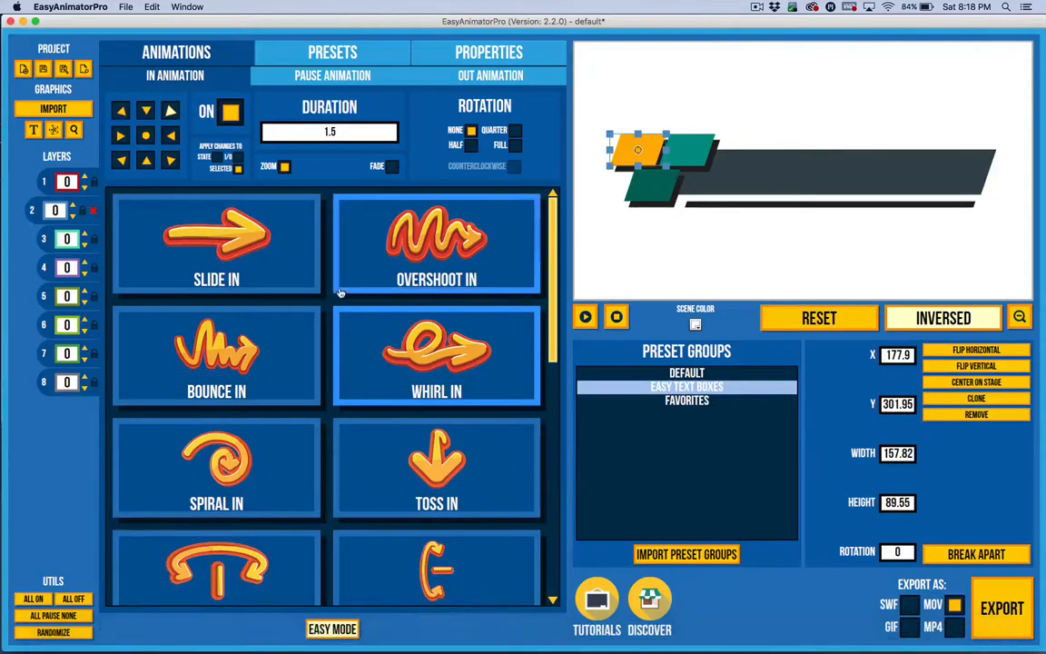
left_click_drag(811, 240, 612, 93)
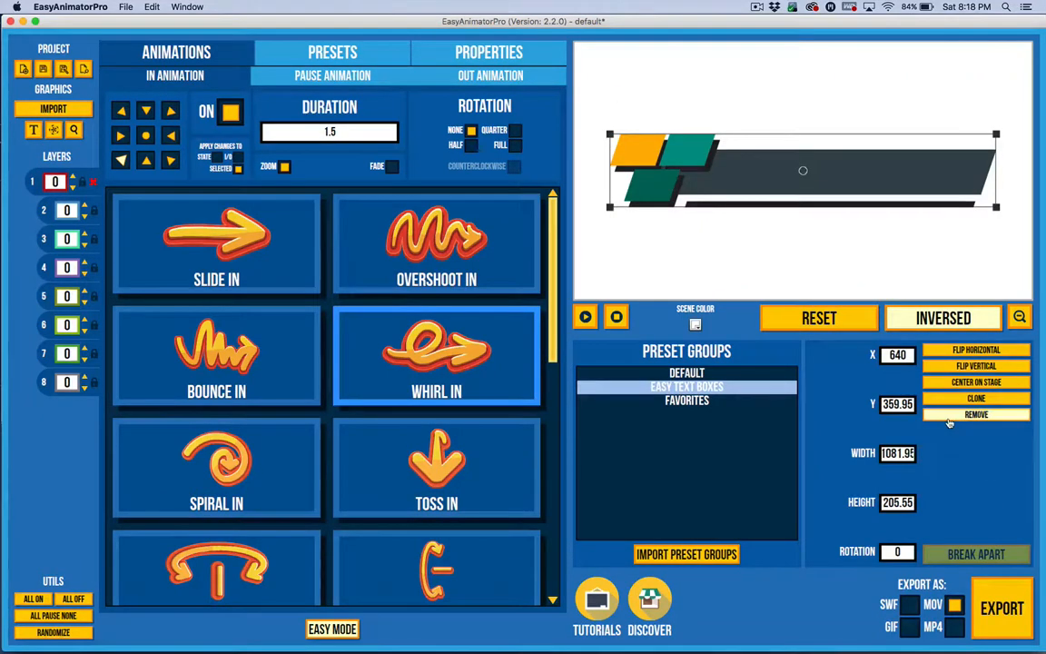
left_click(977, 414)
left_click(509, 364)
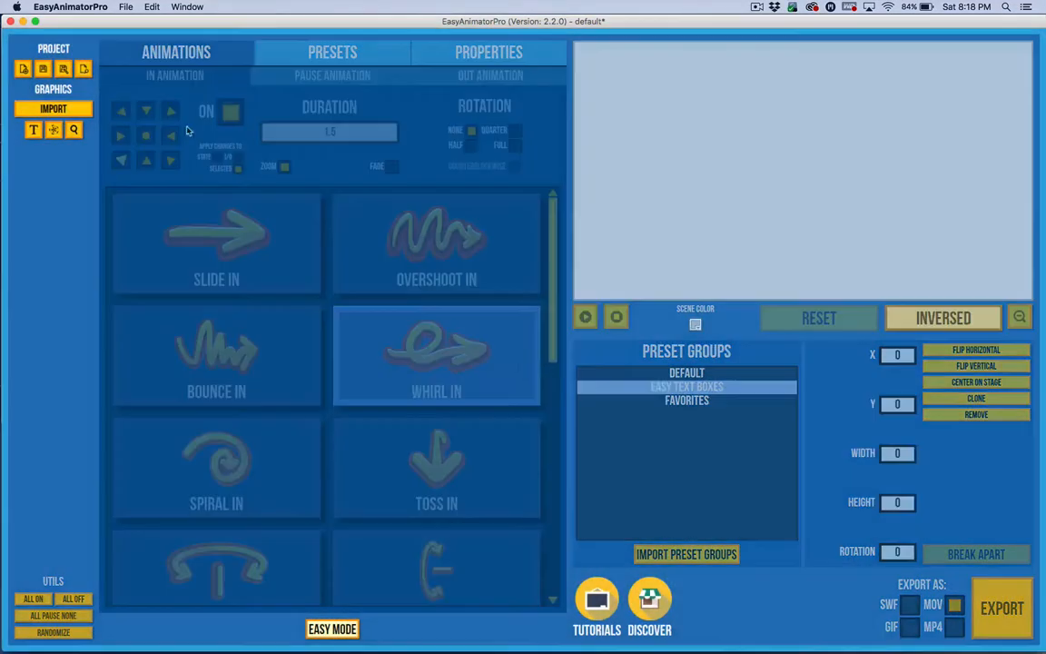
Step: Add the orange-and-green lower third from the "third" image search and enlarge it to a width of about 1096
left_click(74, 130)
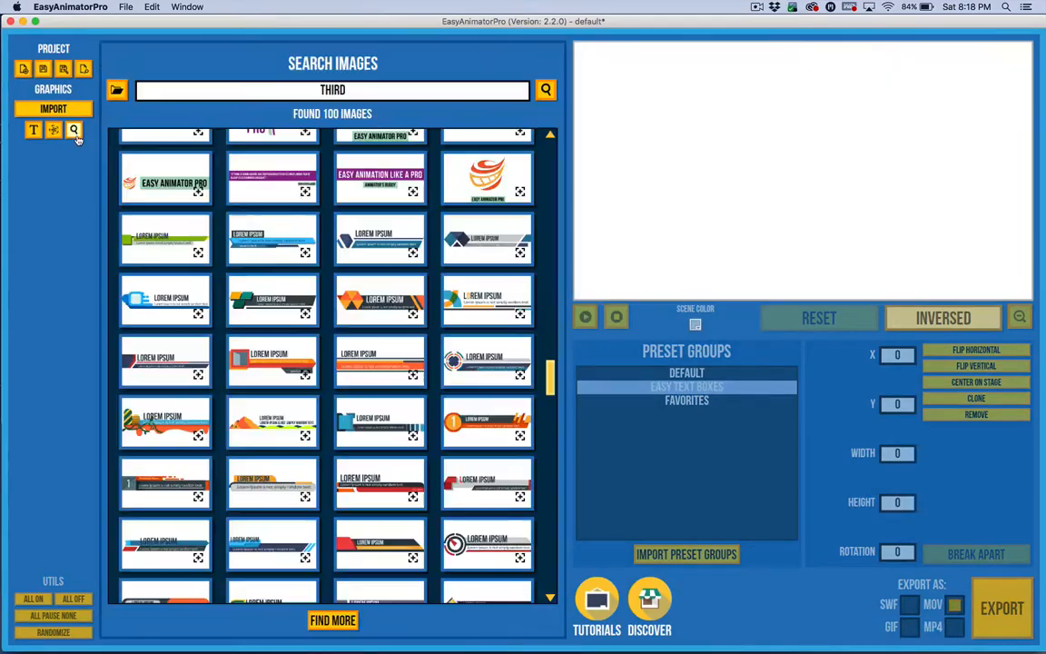
left_click(252, 309)
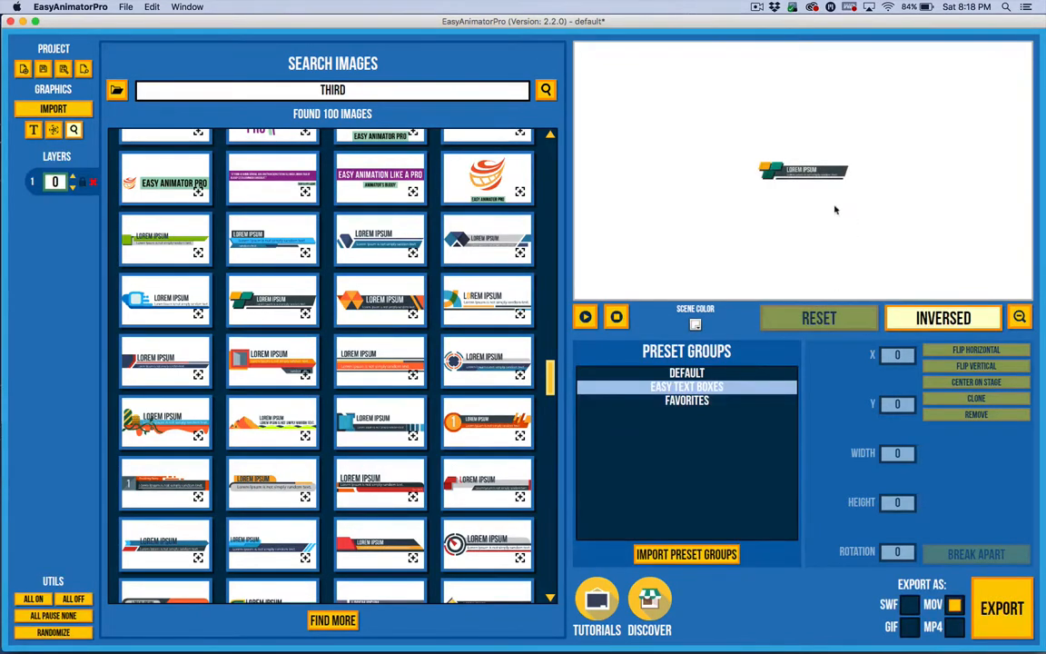
left_click(781, 172)
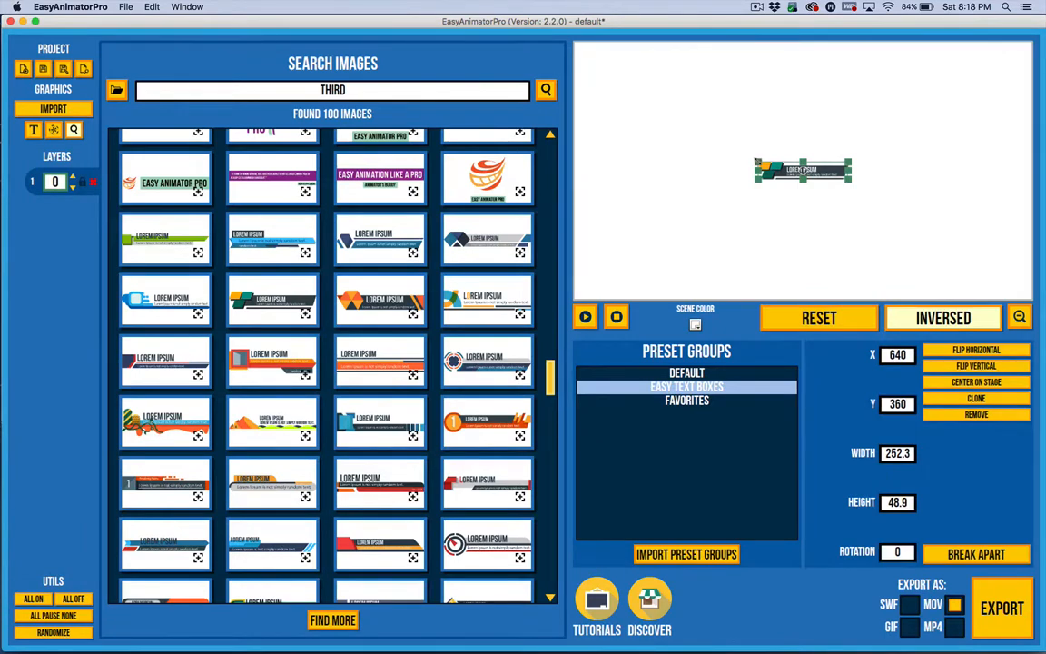
left_click_drag(754, 160, 549, 72)
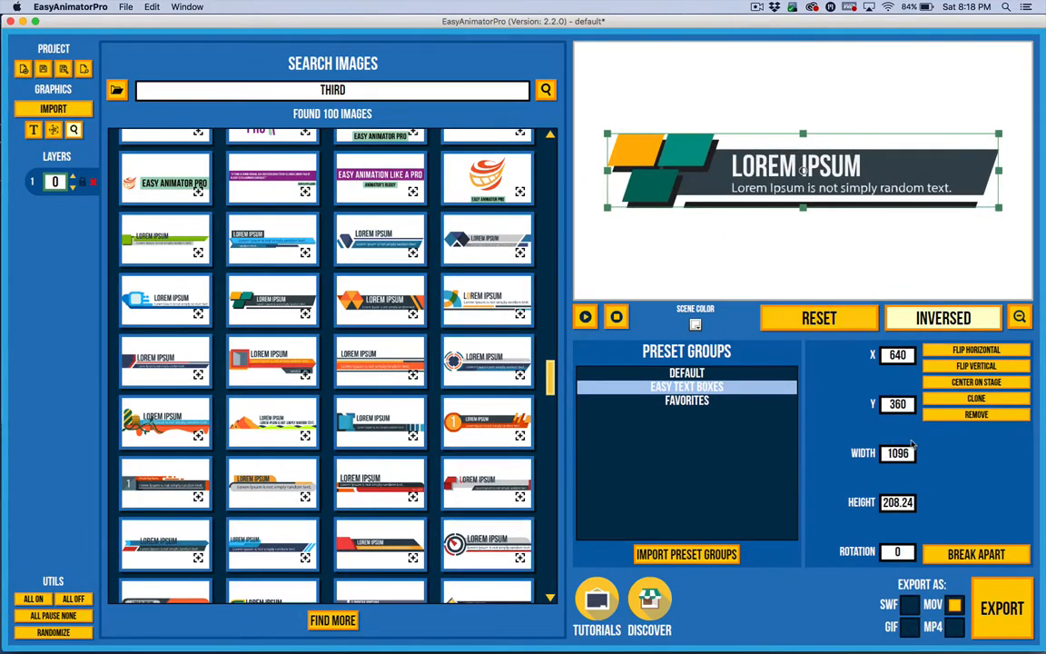
Step: Break the lower third apart and remove its "Lorem Ipsum" title and the subtitle line beneath it
left_click(947, 555)
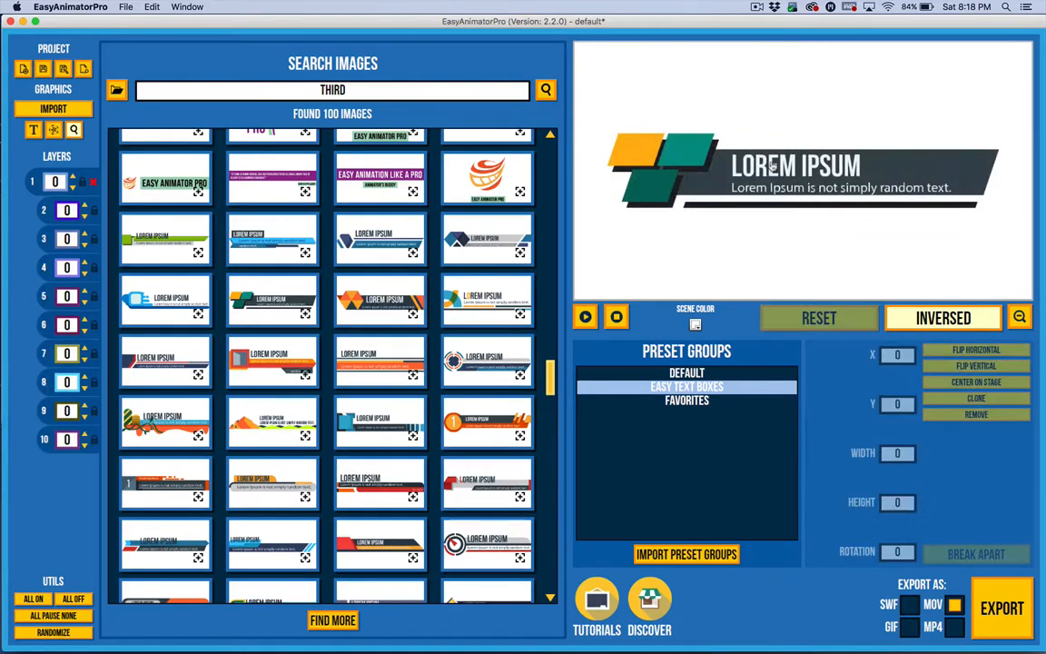
left_click(976, 414)
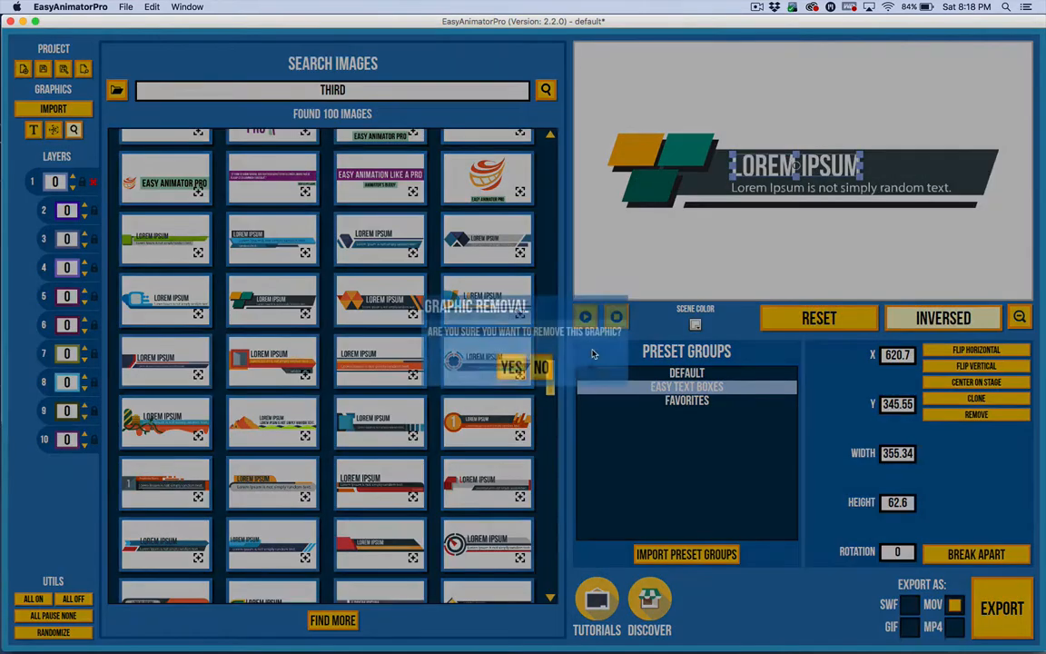
left_click(511, 364)
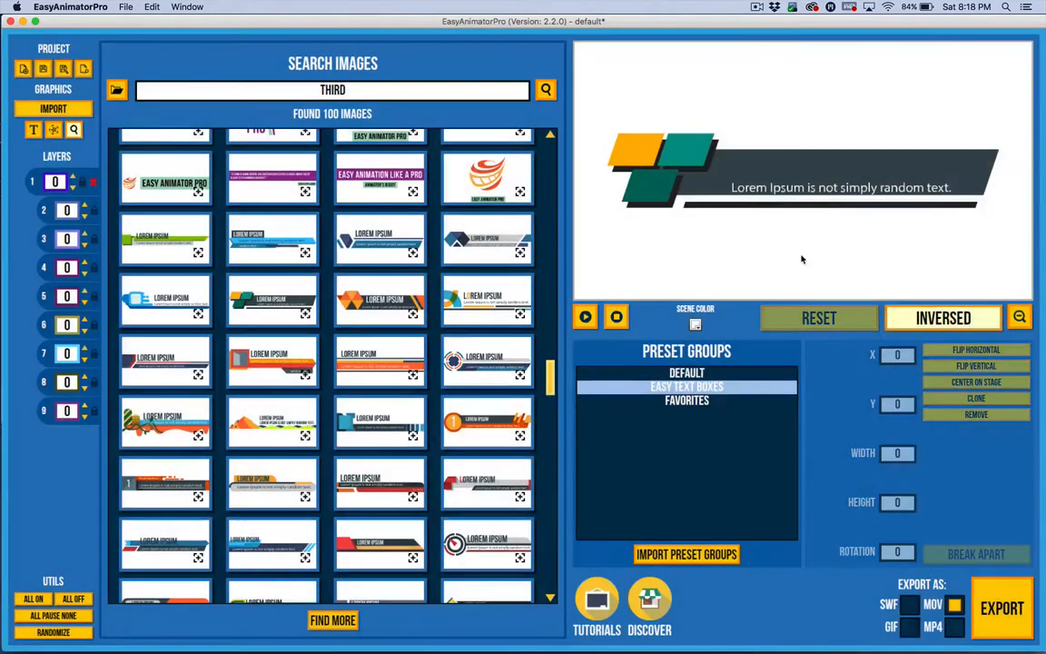
left_click(750, 193)
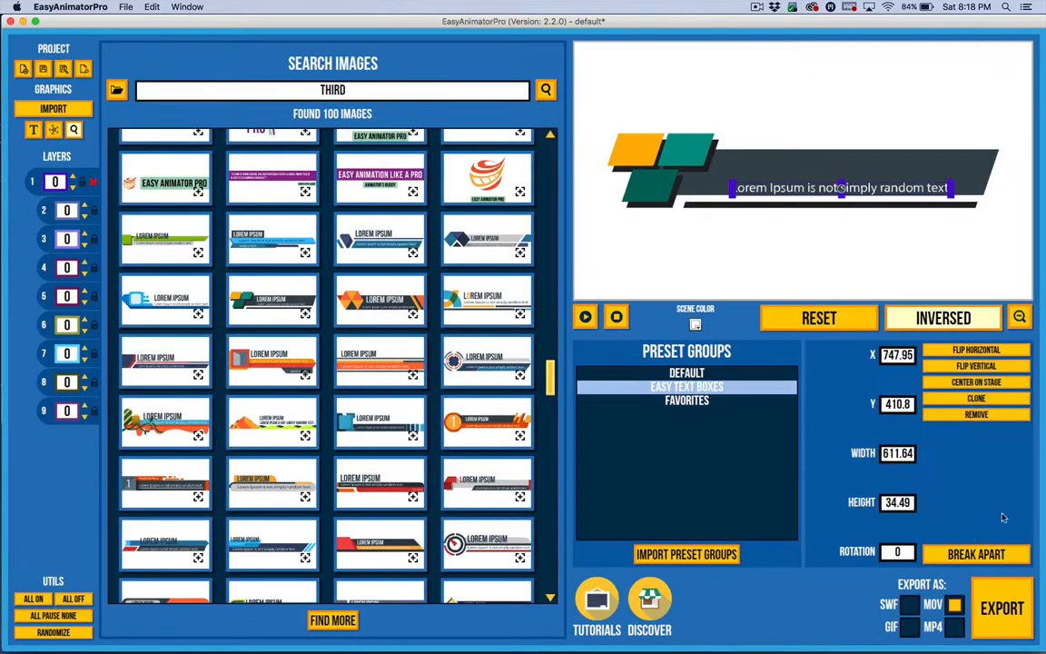
left_click(977, 416)
left_click(514, 367)
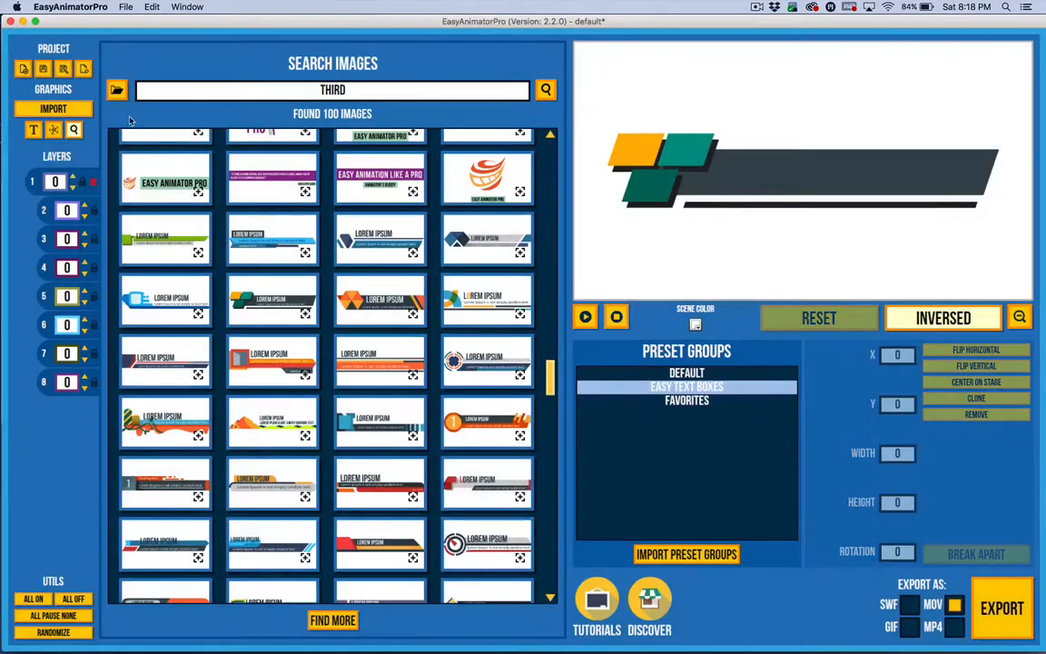
Step: Apply the Whirly Rotoringer Corners (for 4 images) preset to all images and all states
left_click(56, 127)
left_click(270, 69)
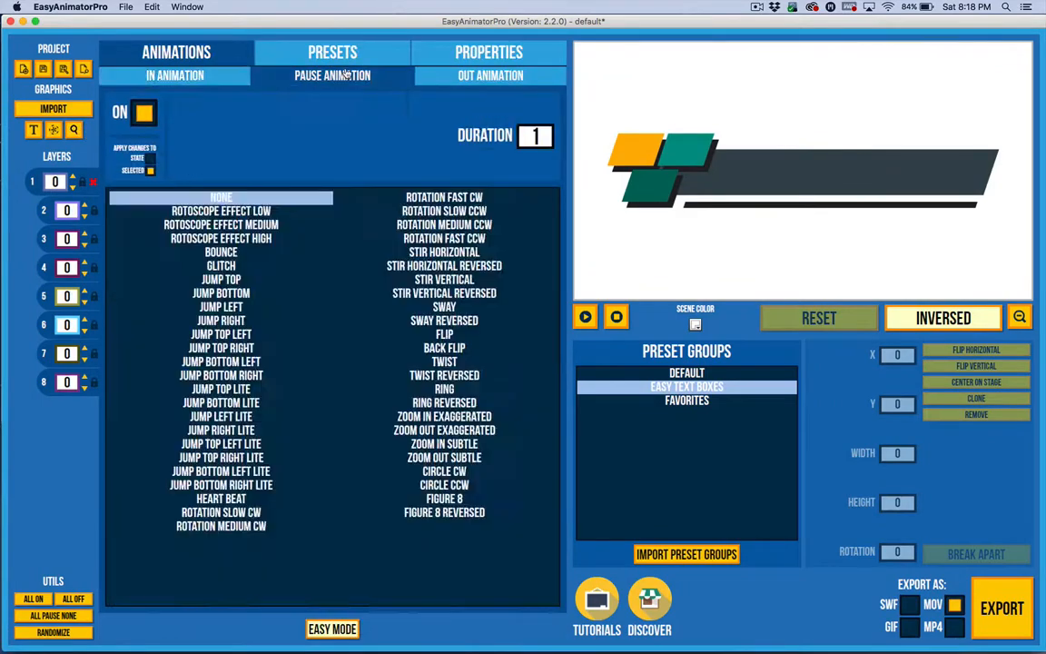
left_click(310, 56)
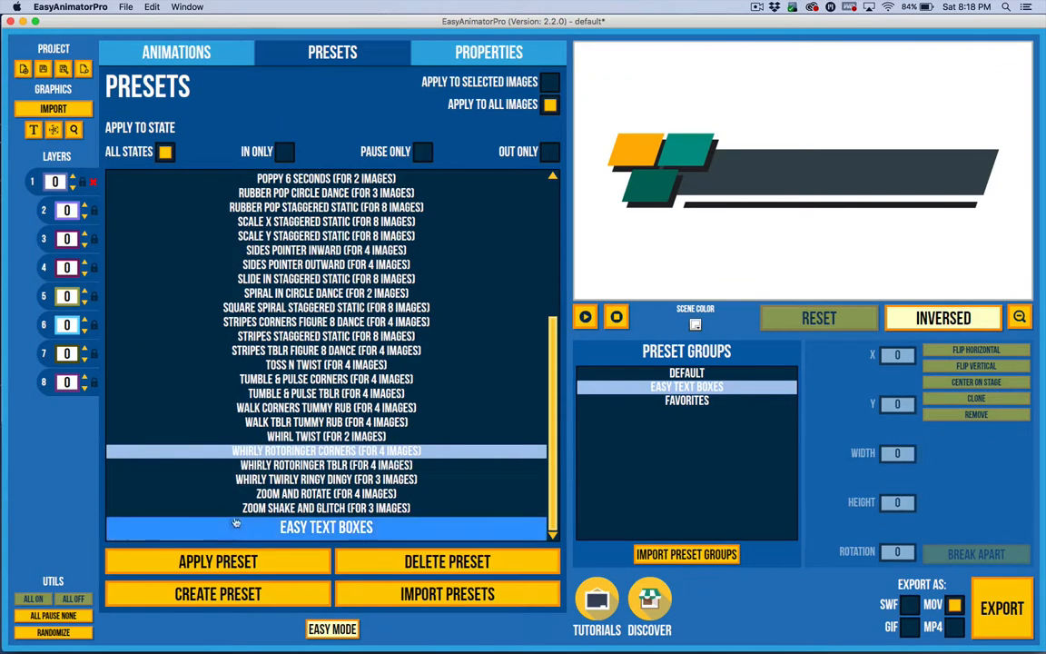
left_click(233, 562)
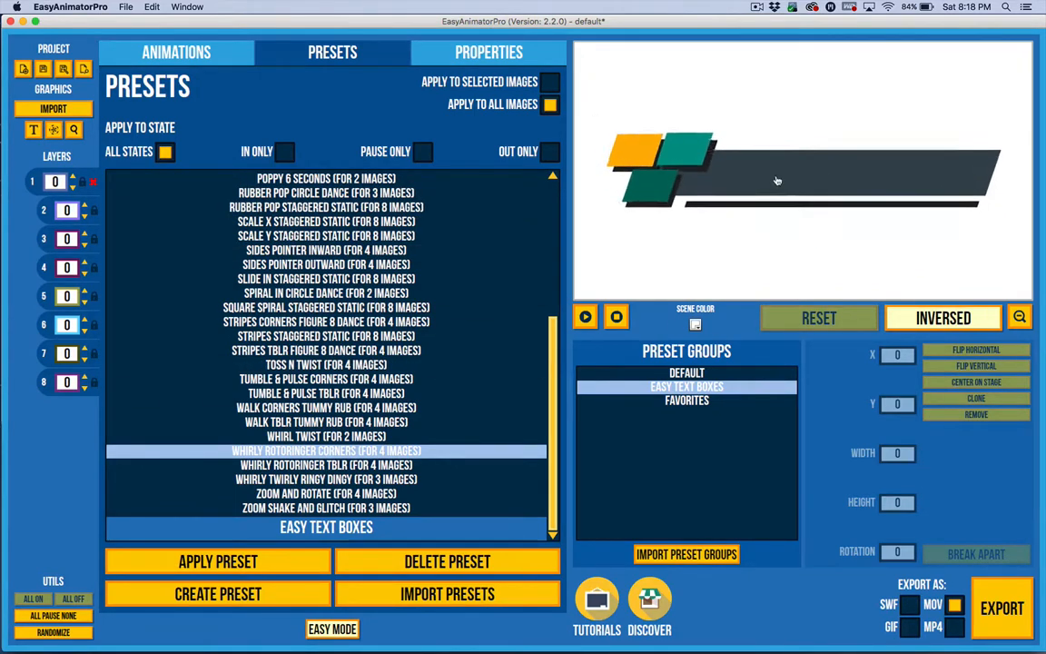
Step: Set the pause animation to a duration of 1 with the effect None for the whole state
left_click(176, 53)
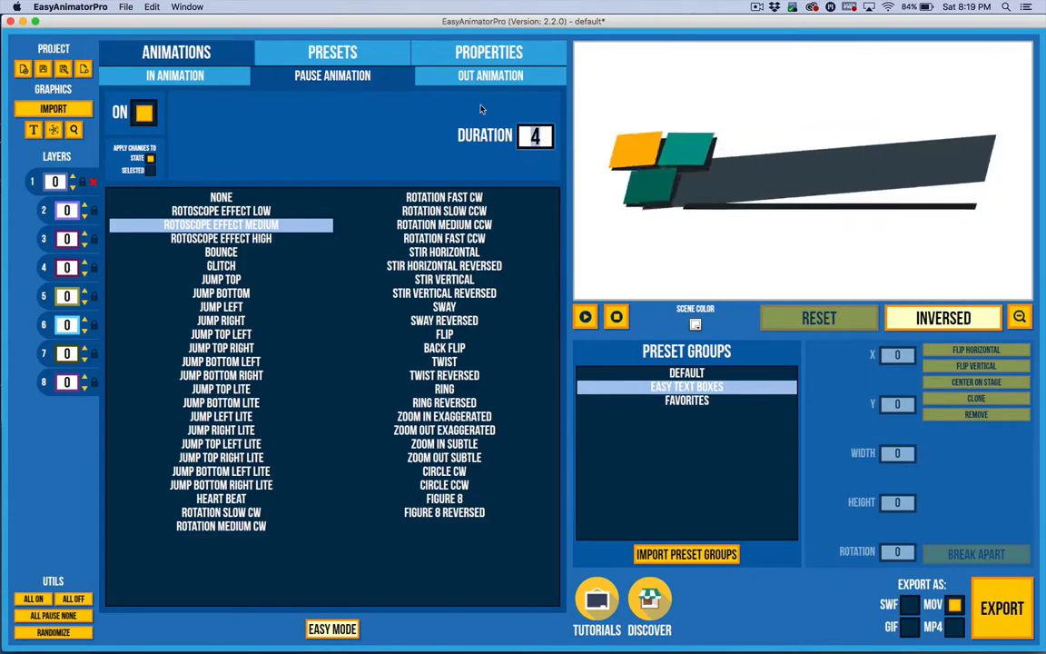
type("1")
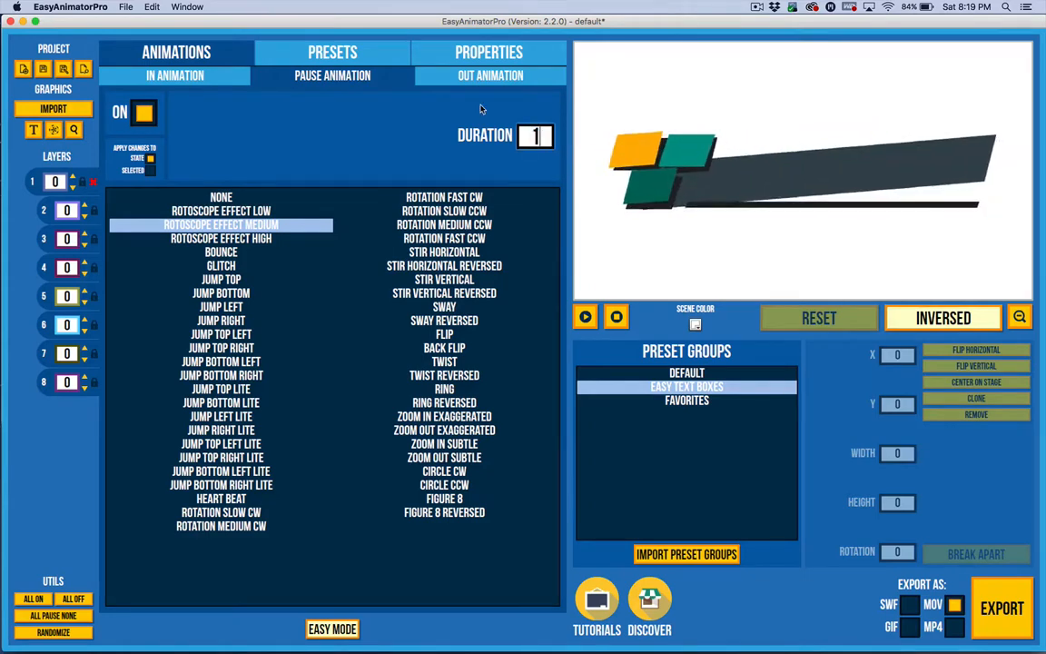
left_click(242, 198)
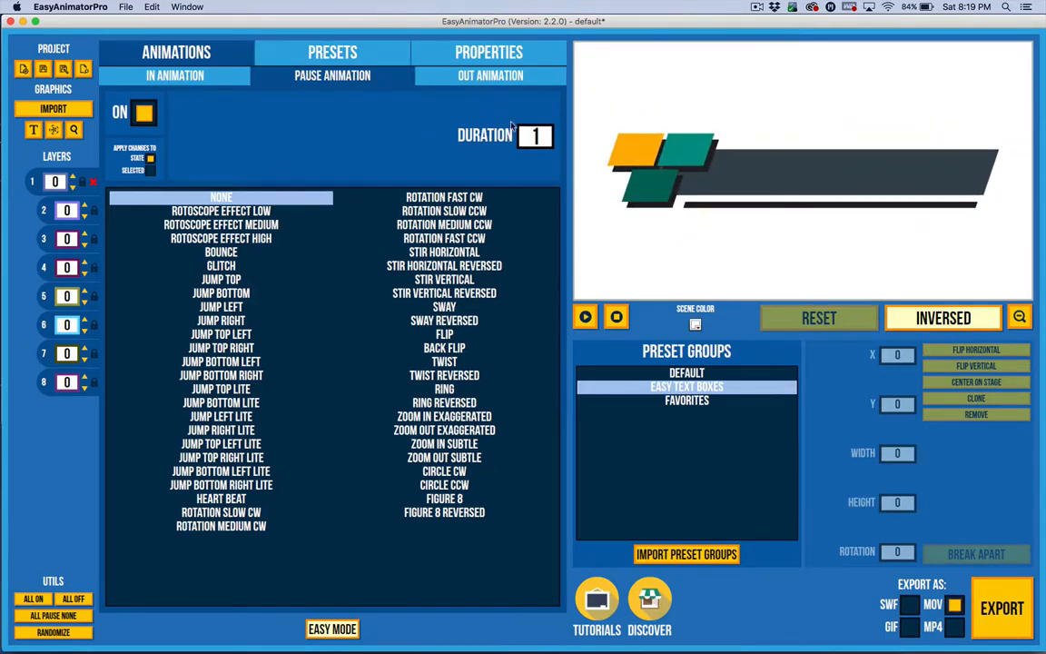
Step: Set the in animation's duration to 1.5 for the whole state and preview the animation
left_click(143, 77)
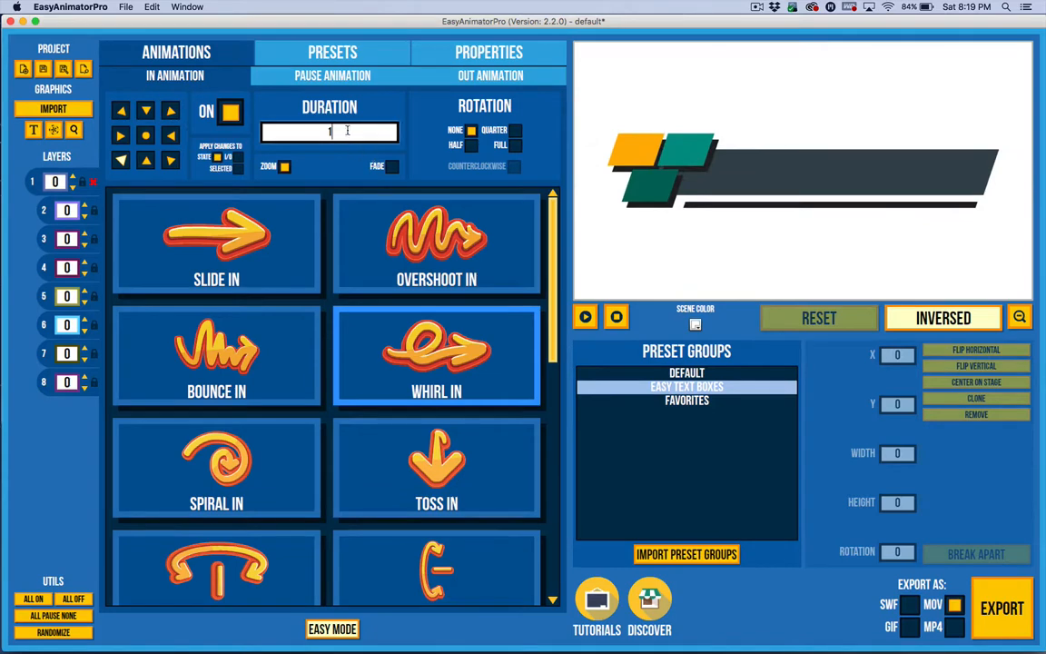
type(".")
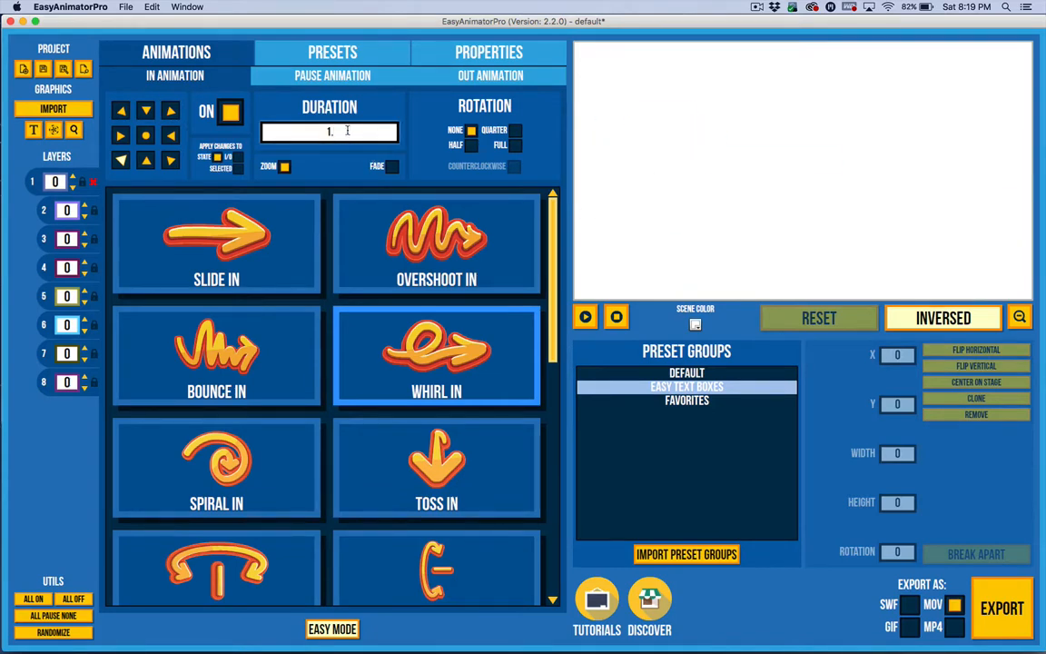
type("5")
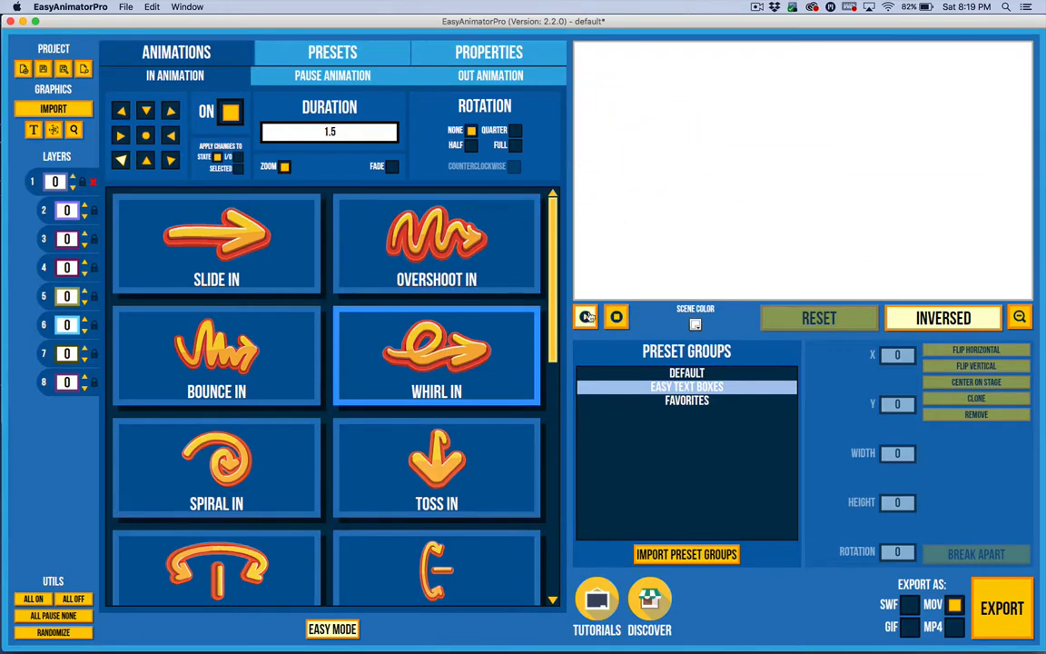
left_click(586, 316)
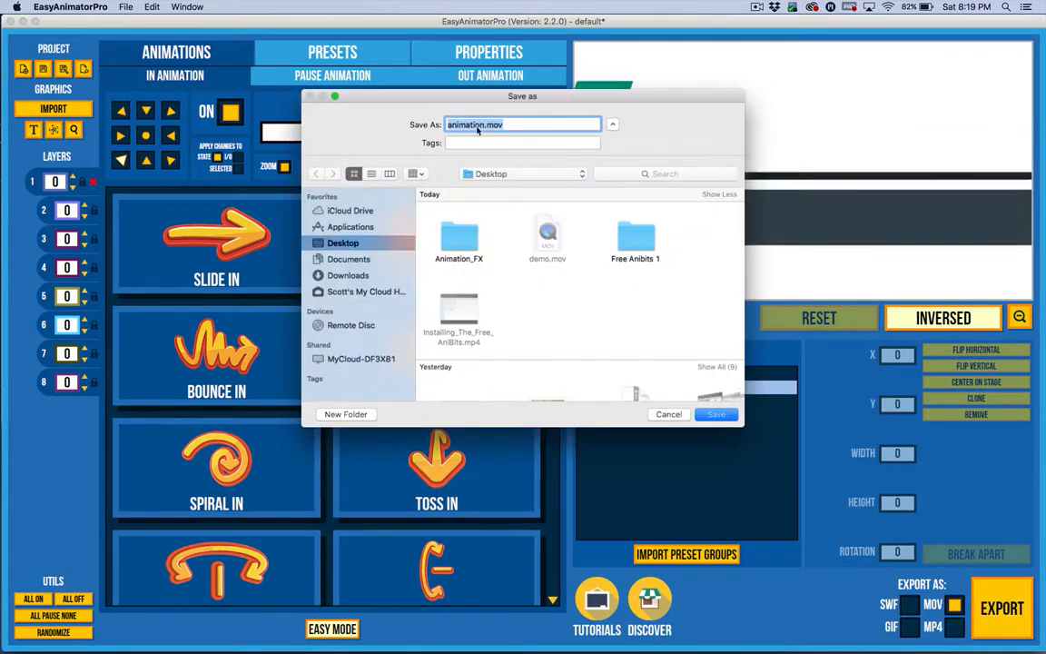
Step: Export the animation as a MOV file named demo_2.mov to the Desktop
left_click(478, 126)
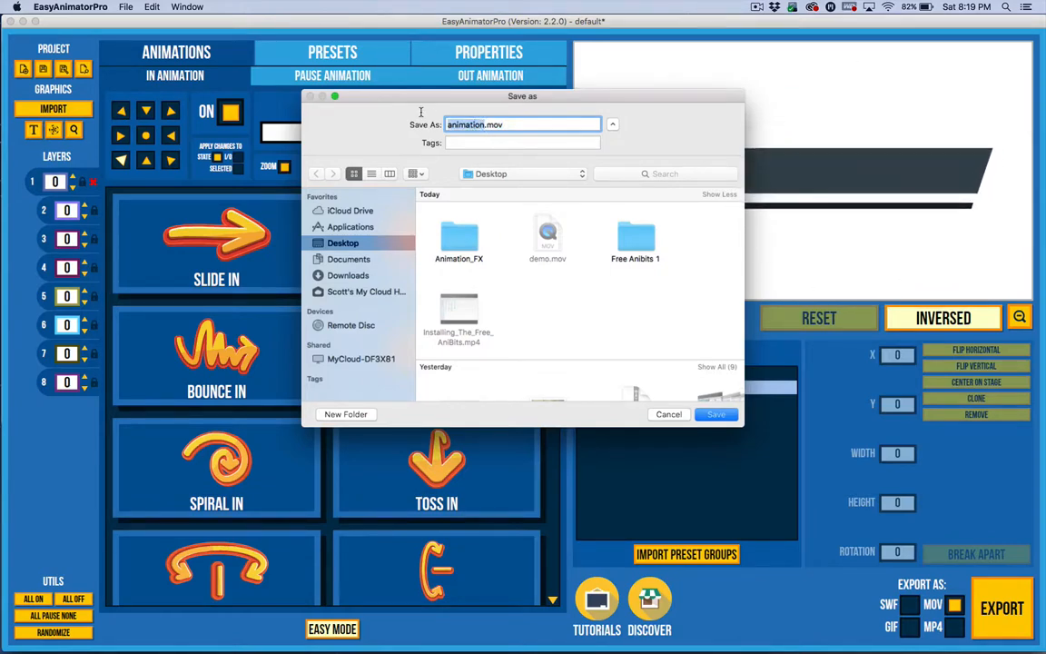
double_click(474, 124)
type("demo")
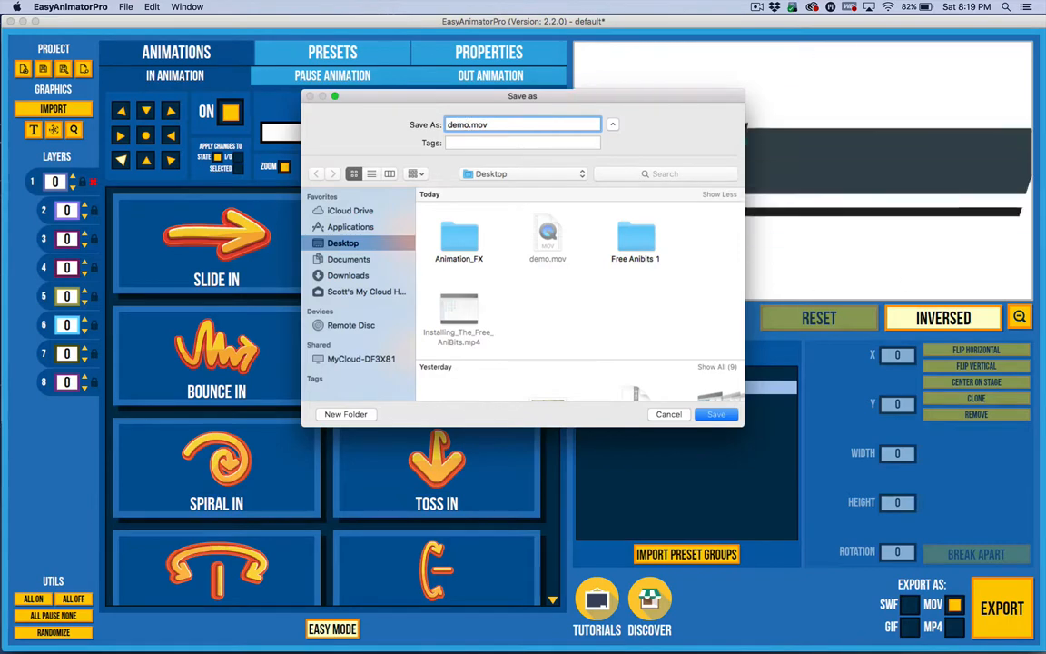
type("_2")
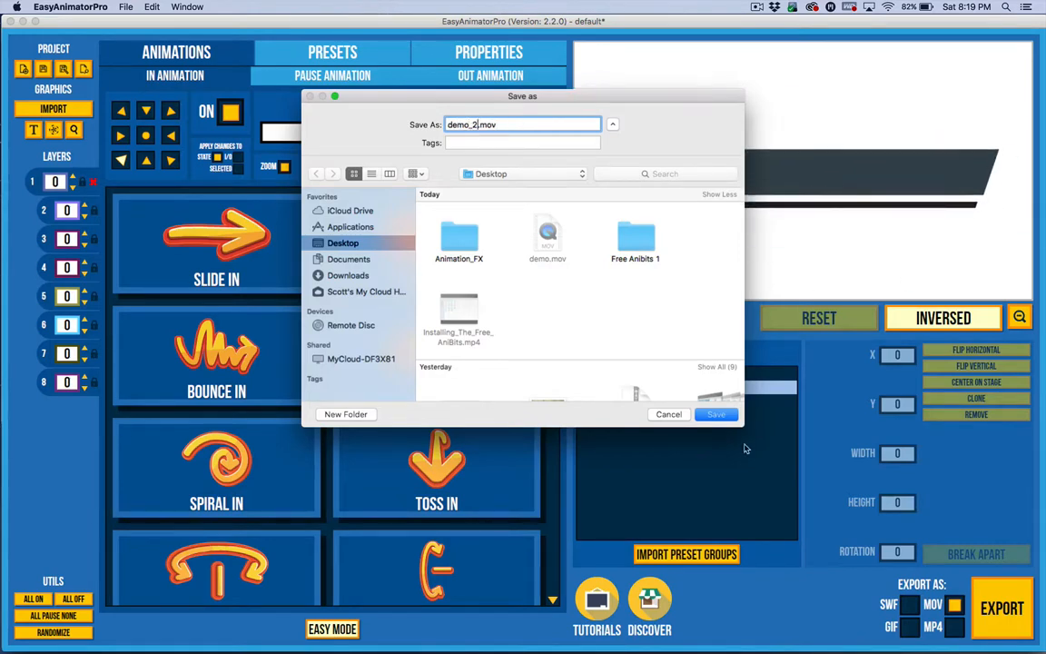
left_click(716, 414)
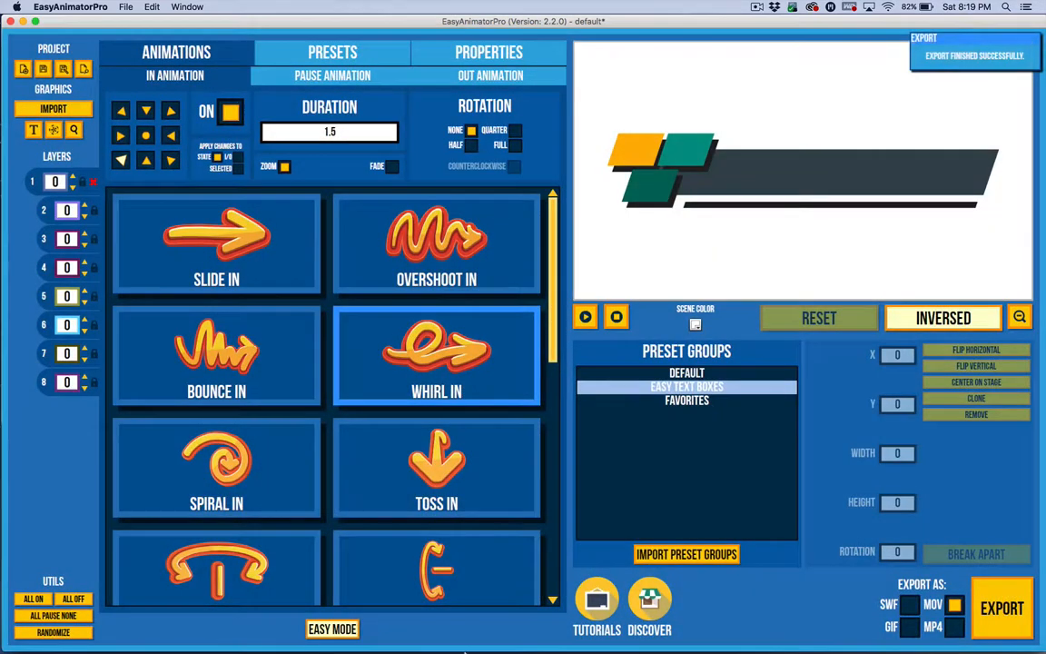
Step: Switch to Easy Video Lab, import demo_2.mov from the Desktop as a MOV overlay and place it at left -24, top 524
mouse_move(449, 647)
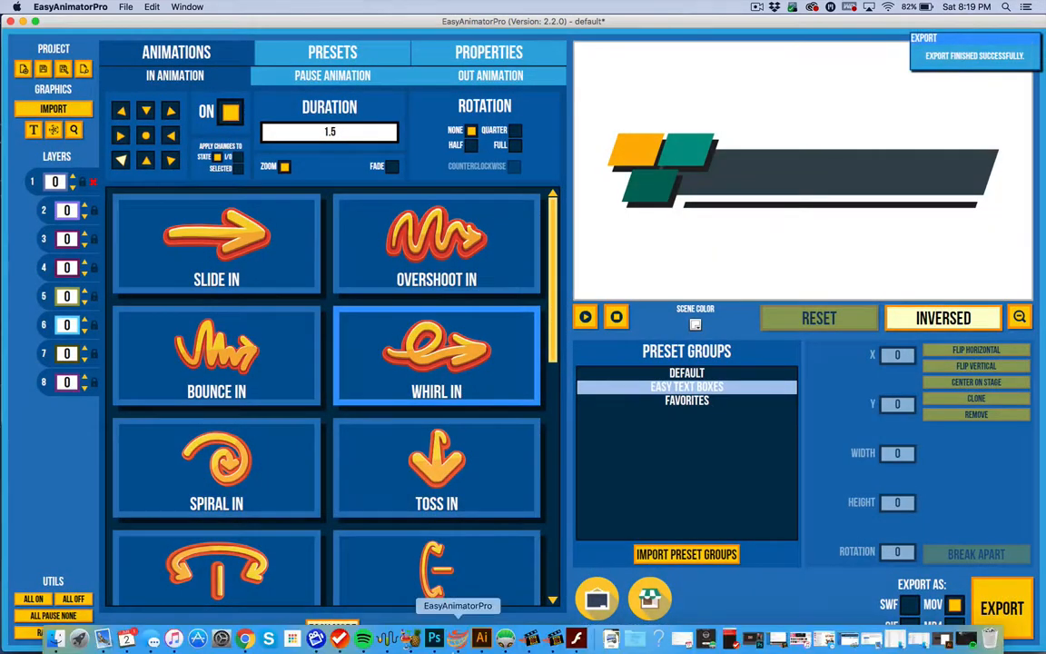
left_click(531, 642)
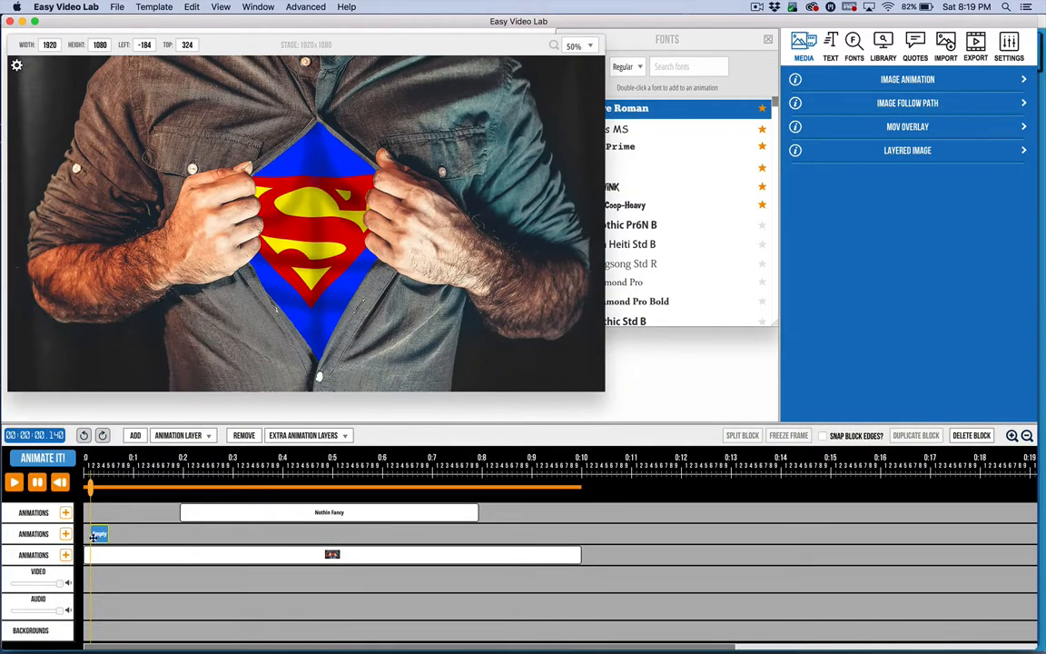
left_click(918, 128)
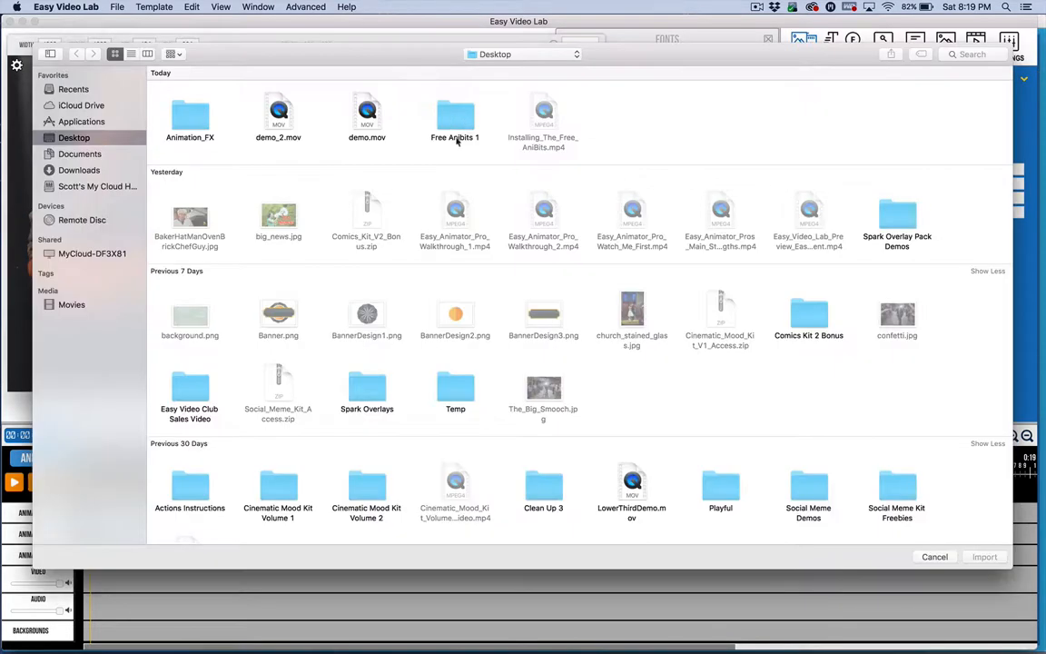
scroll(413, 123, "down", 1)
left_click(287, 94)
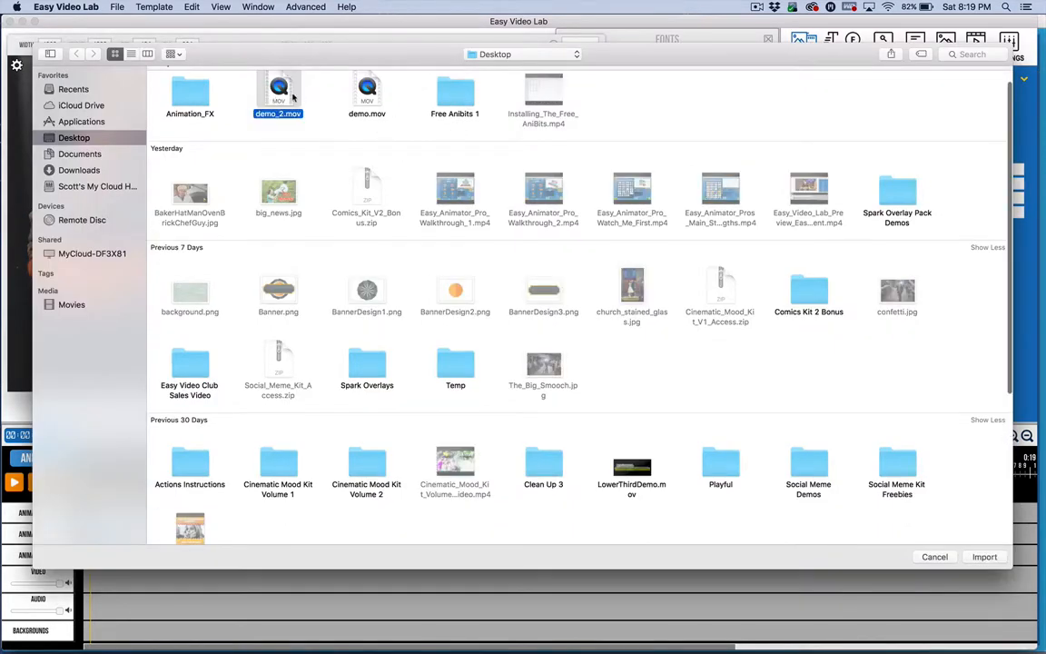
left_click(985, 557)
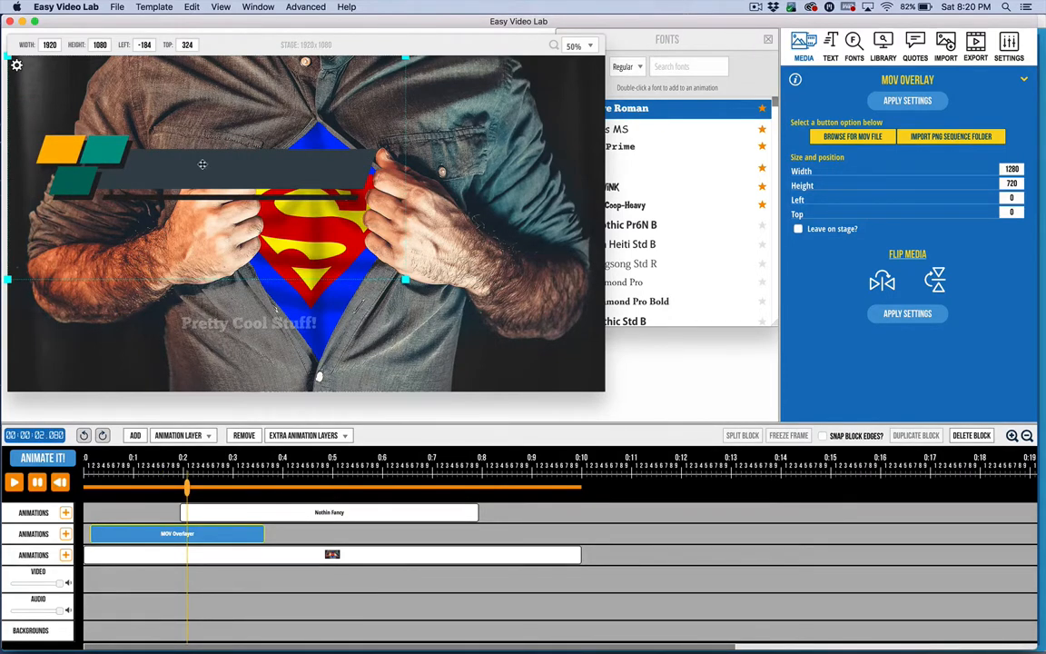
left_click_drag(244, 169, 247, 419)
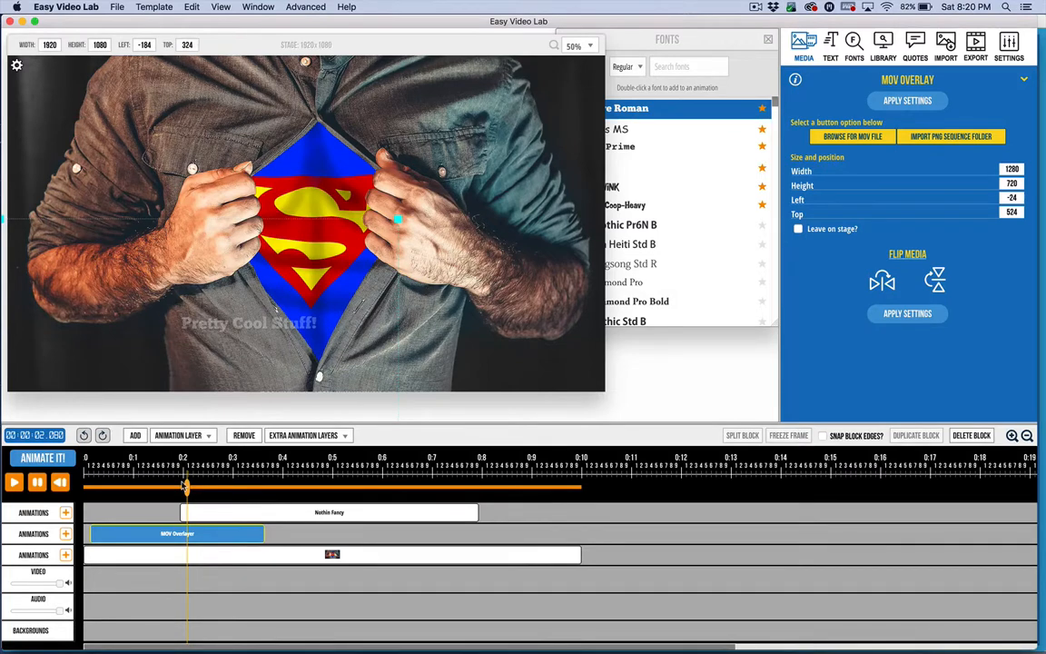
Step: Split the MOV overlay block at about 1.84 seconds and move its second part to start at about 8 seconds
mouse_move(179, 482)
left_mouse_down()
mouse_move(89, 486)
mouse_move(176, 487)
left_mouse_up()
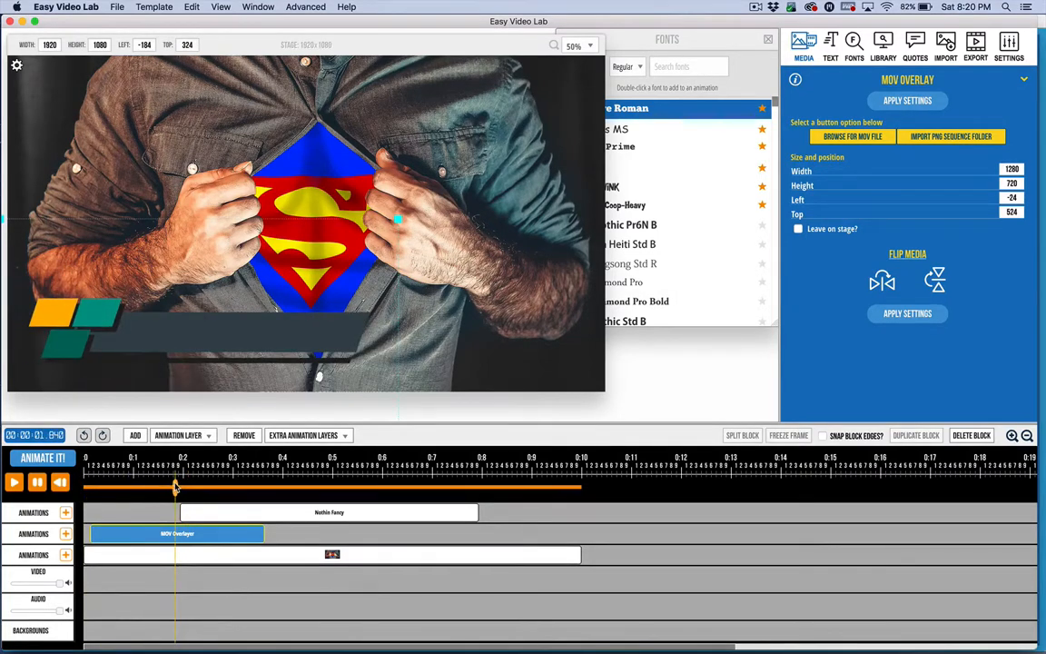
left_click(193, 534)
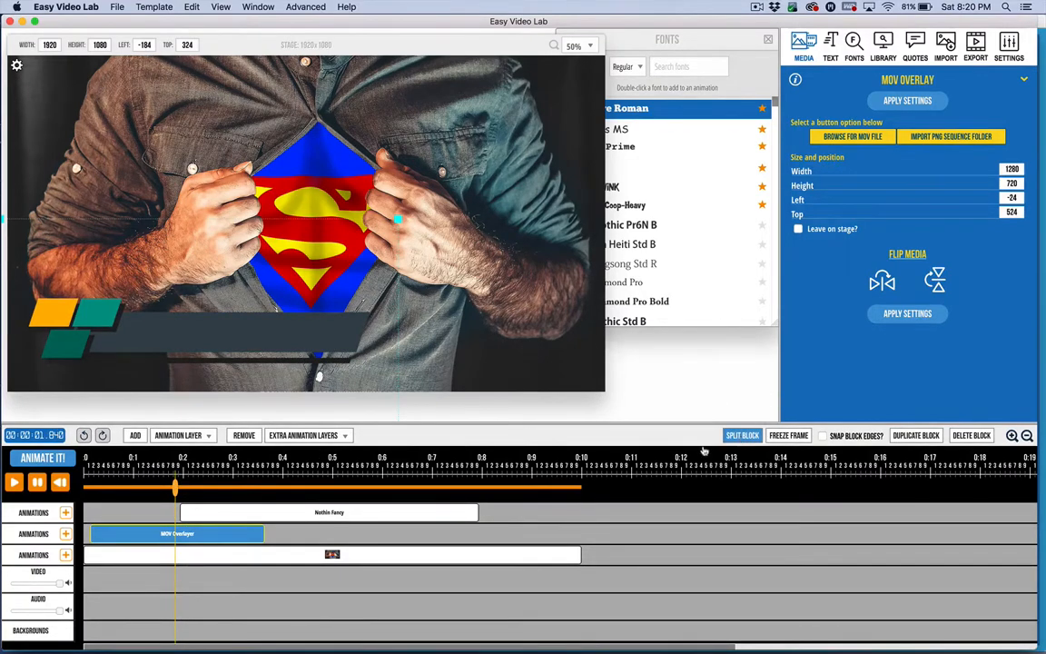
left_click(742, 435)
left_click_drag(190, 533, 499, 546)
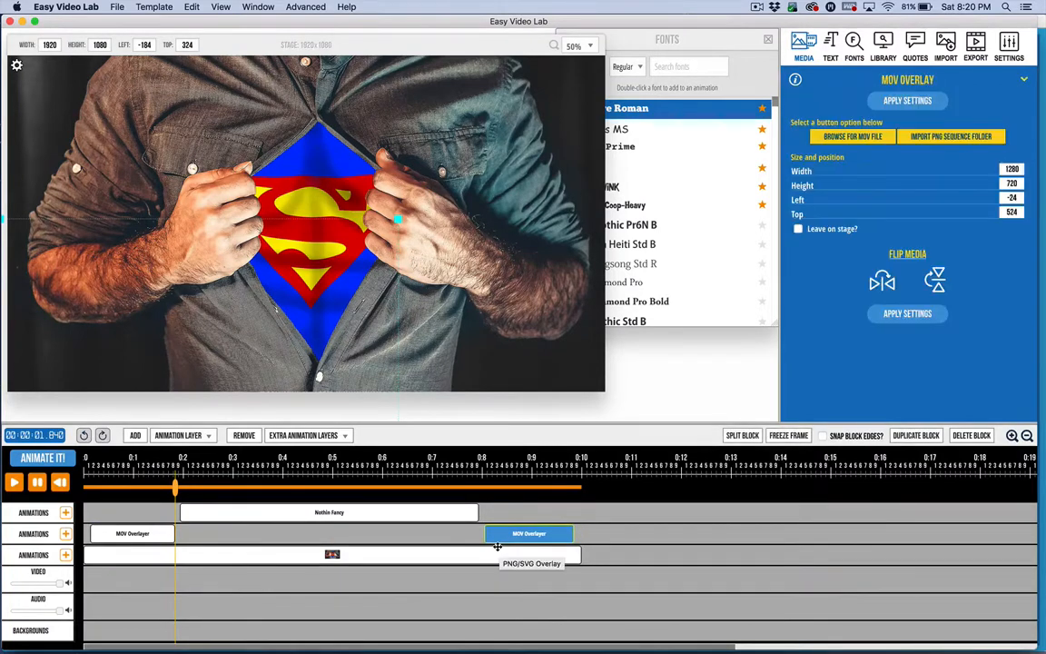
Step: Create a freeze frame from the first overlay block, extend it to 6.275 seconds to meet the second block, and preview from the start
left_click(136, 534)
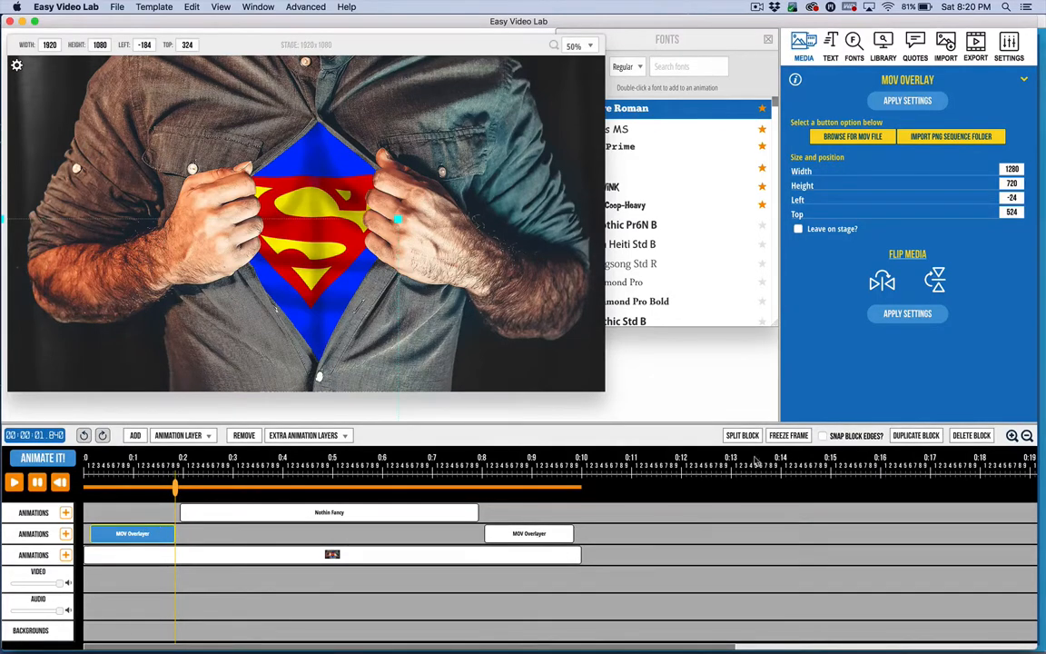
left_click(799, 437)
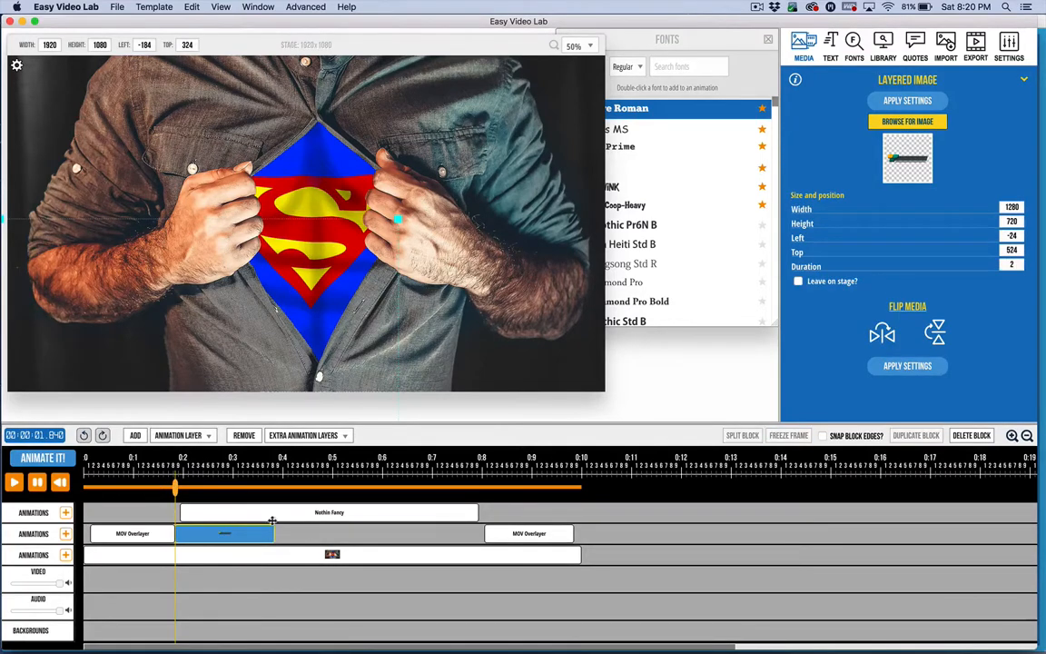
left_click_drag(273, 534, 487, 537)
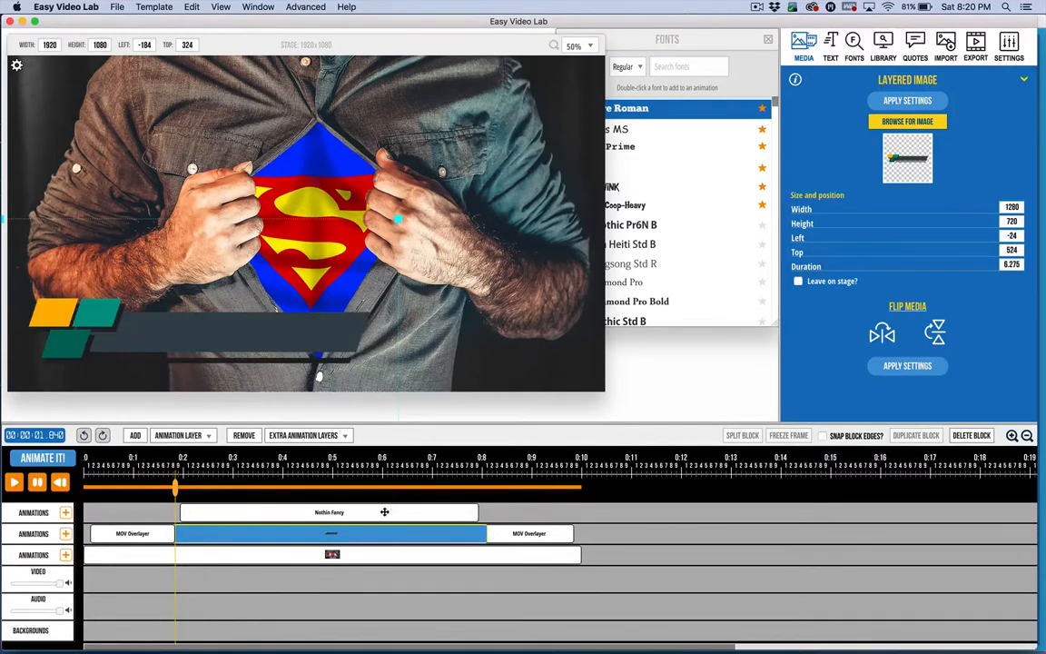
left_click_drag(93, 488, 65, 489)
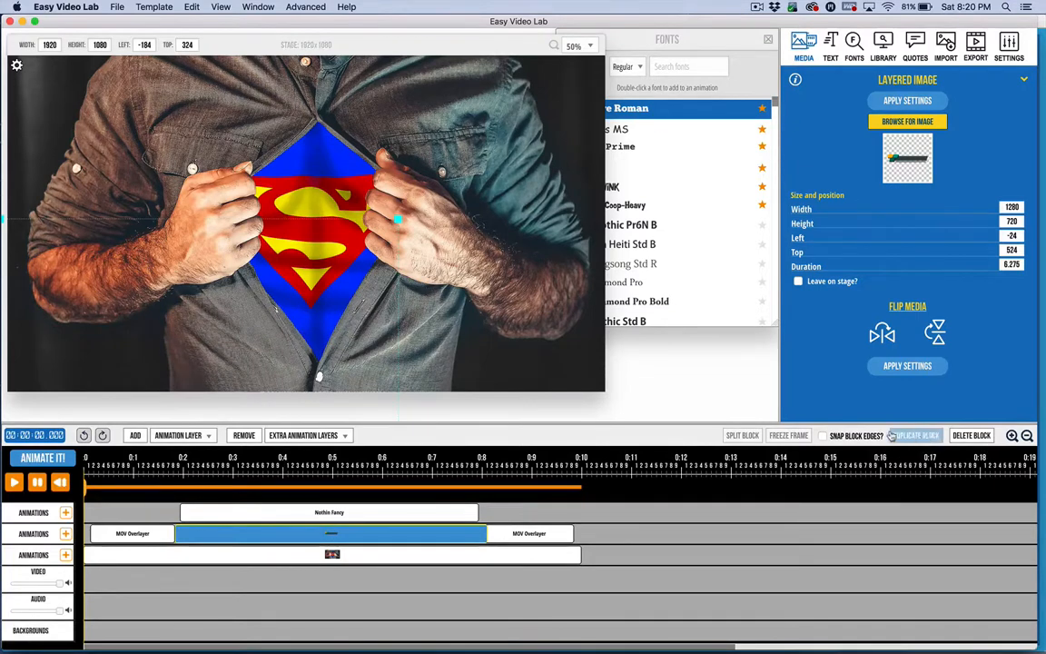
left_click(14, 484)
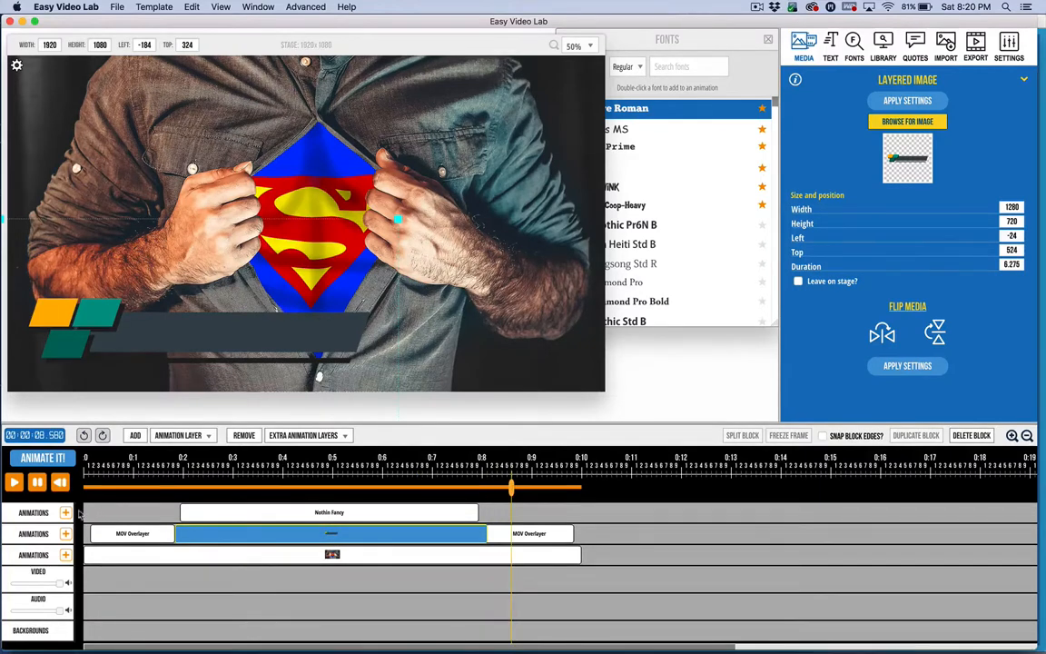
Step: Move the Nothin' Fancy text animation to the top of the stack
left_click(250, 513)
right_click(252, 518)
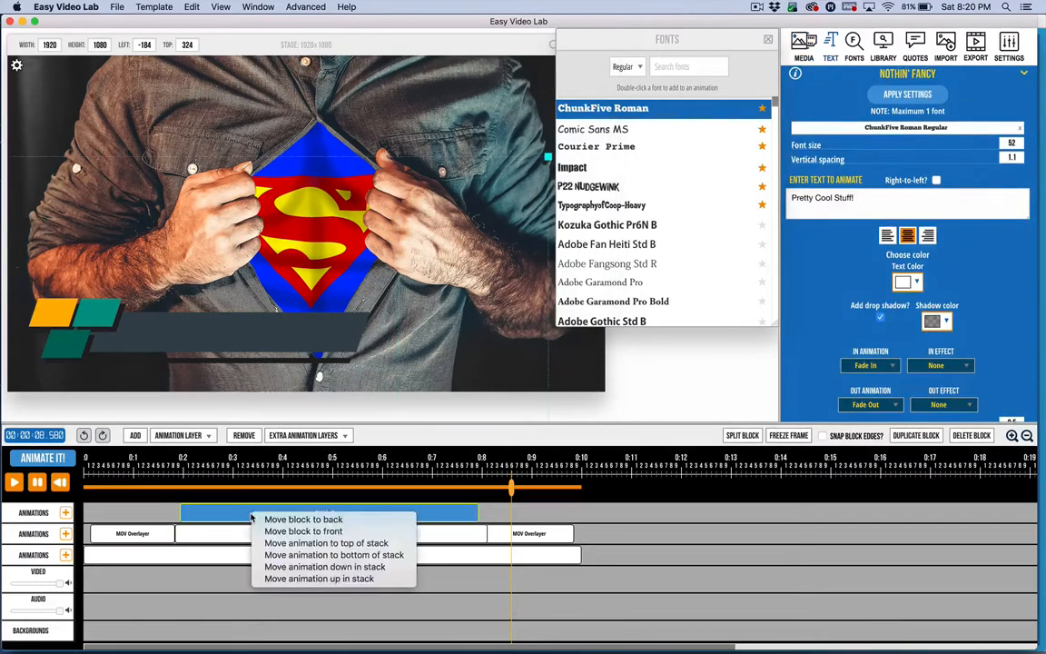
left_click(275, 542)
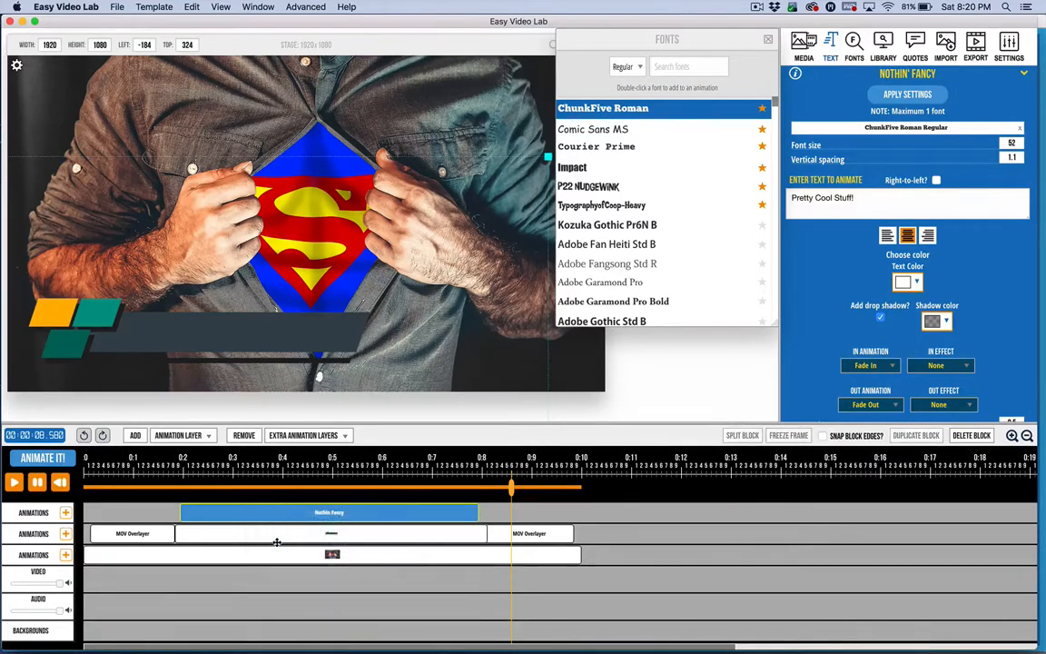
Step: Reposition the "Pretty Cool Stuff!" text over the lower third bar at left -230, top 348, and play the animation from the start
left_click(276, 488)
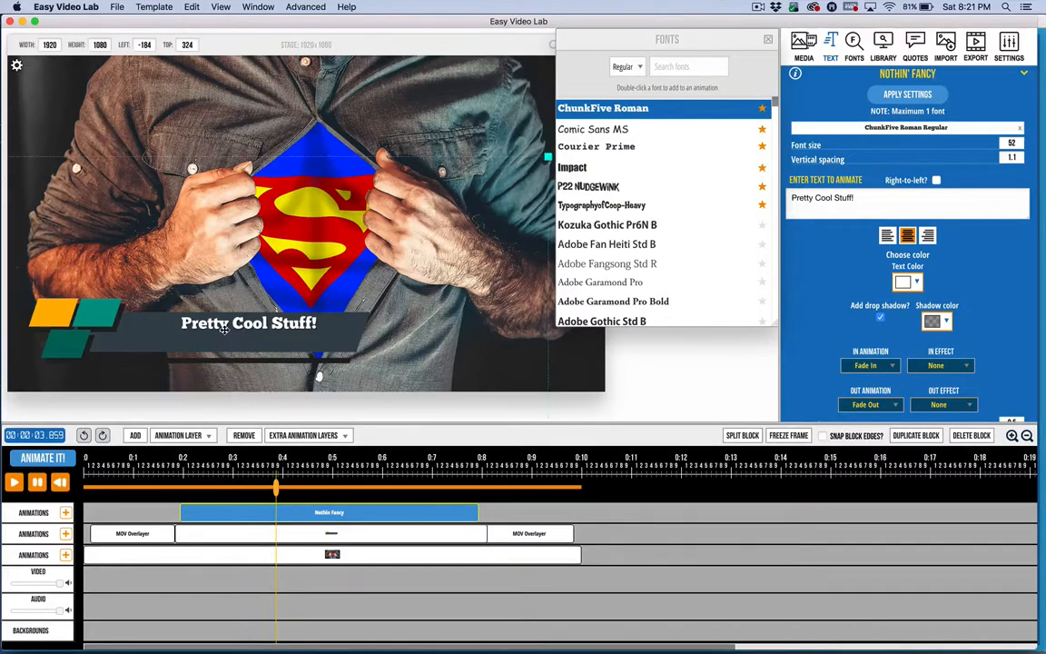
mouse_move(224, 329)
left_mouse_down()
mouse_move(227, 338)
mouse_move(196, 343)
mouse_move(209, 339)
left_mouse_up()
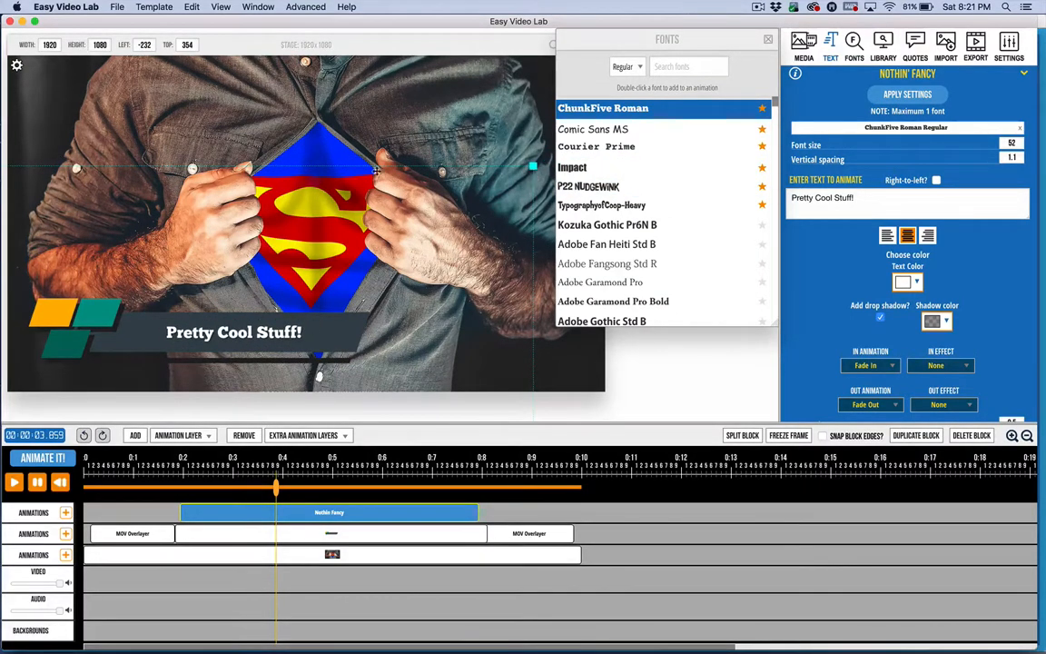
left_click_drag(259, 334, 260, 333)
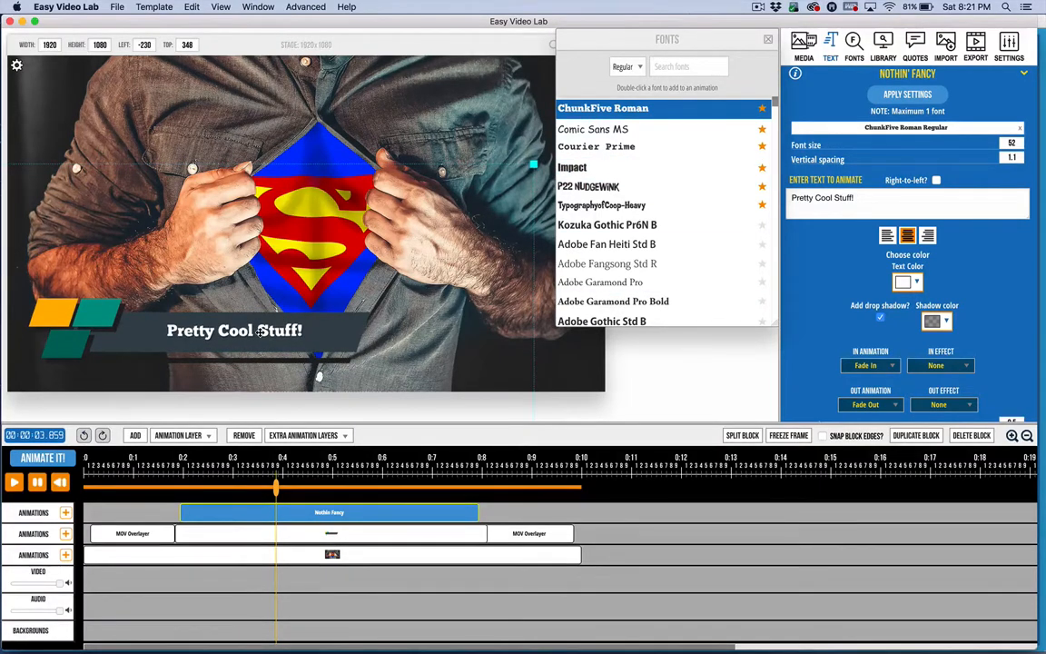
left_click(61, 485)
left_click(13, 484)
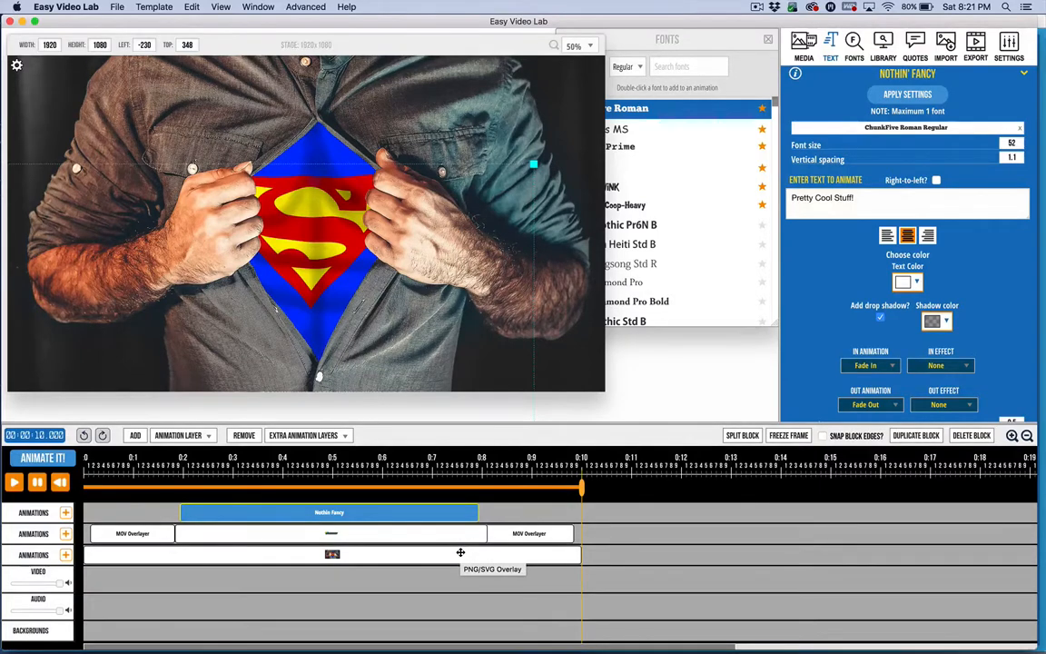
Step: Switch to EasyAnimatorPro to review the MOV export type, and minimize its window
mouse_move(315, 649)
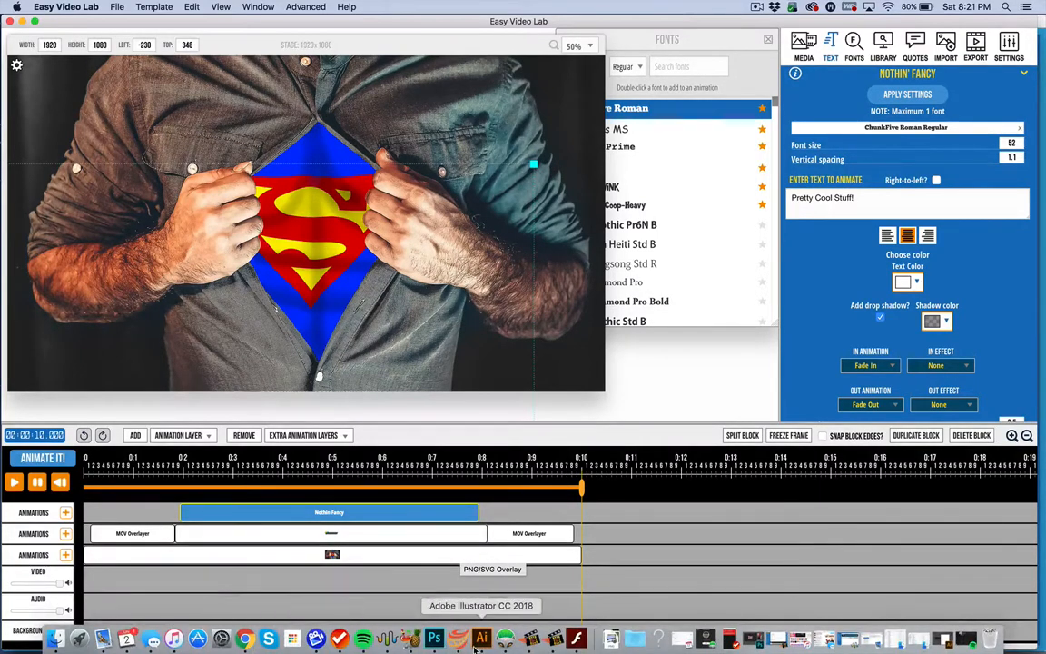
left_click(418, 638)
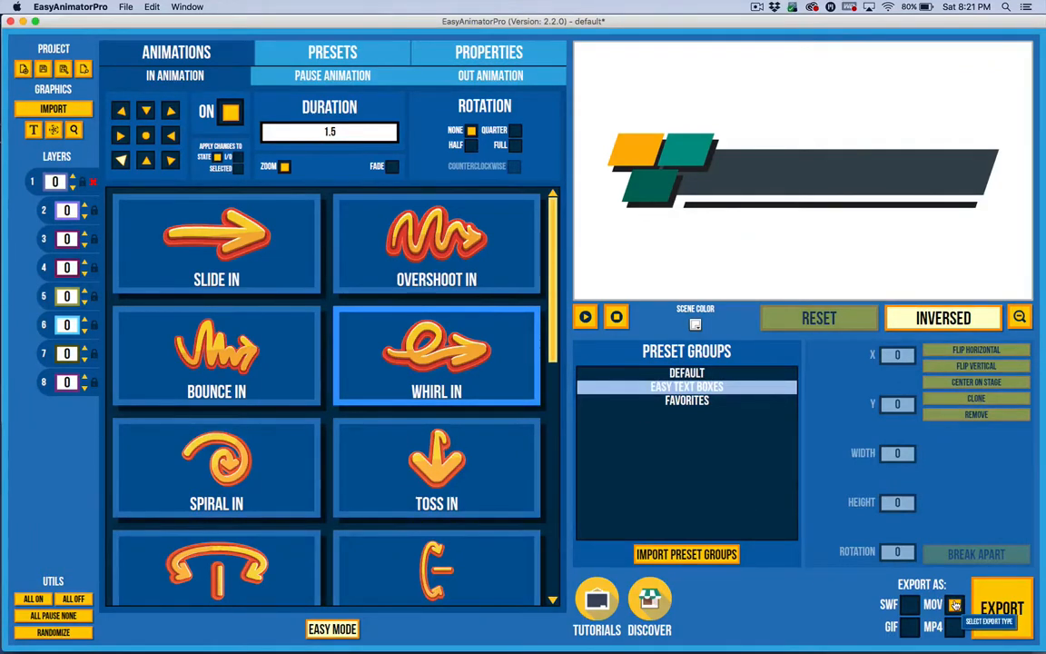
left_click(23, 22)
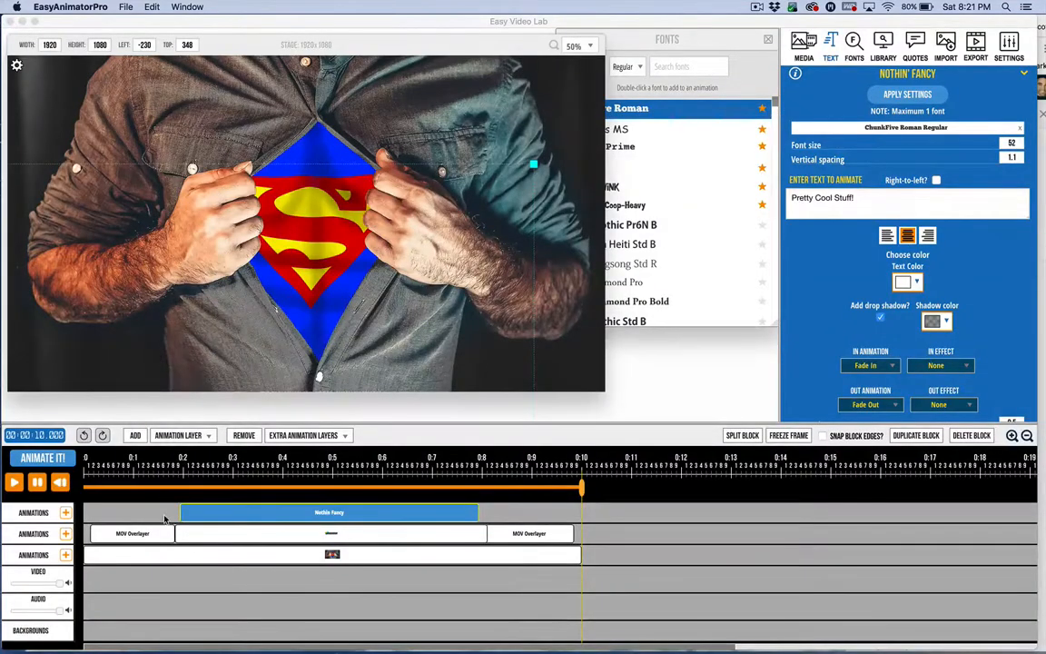
Step: Replay the finished lower third animation from the start in Easy Video Lab and pause it at about 7.3 seconds
left_click(36, 484)
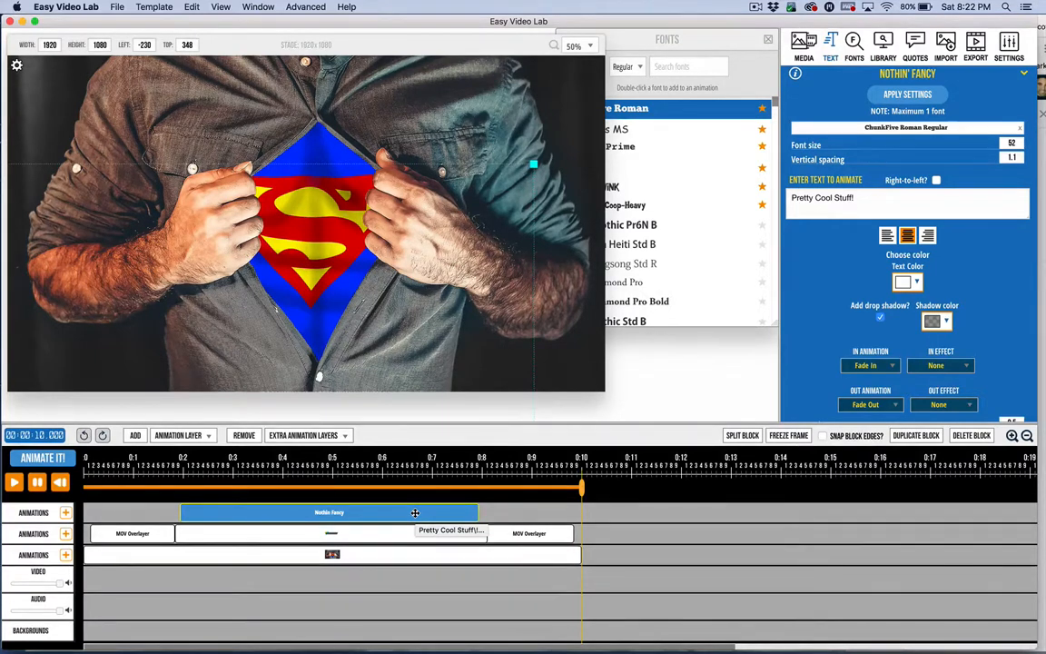
left_click(61, 483)
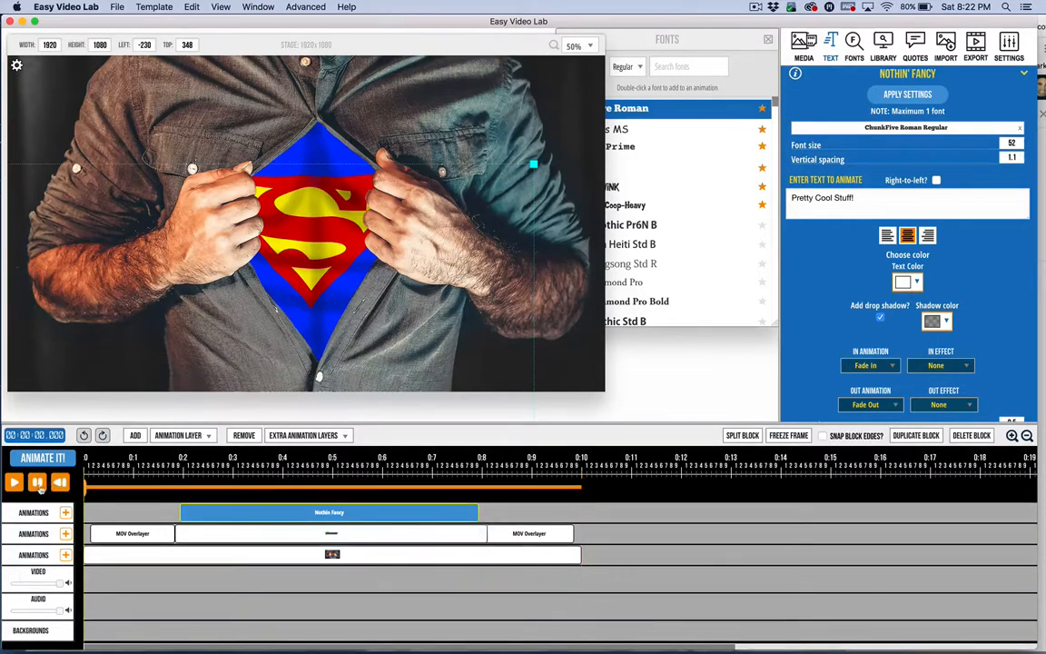
left_click(16, 486)
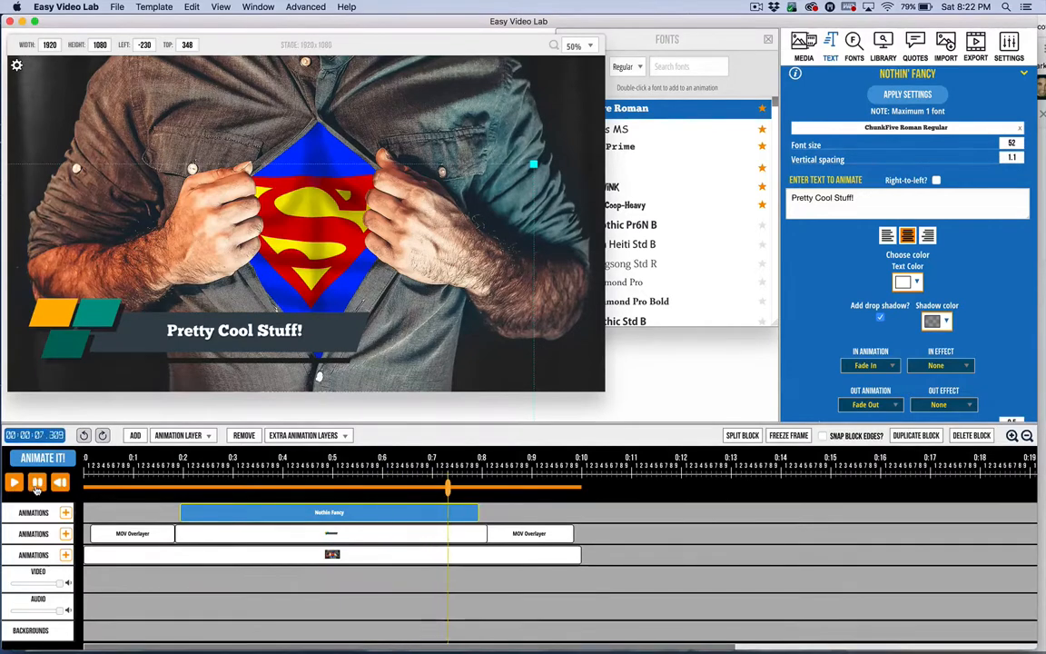
left_click(36, 486)
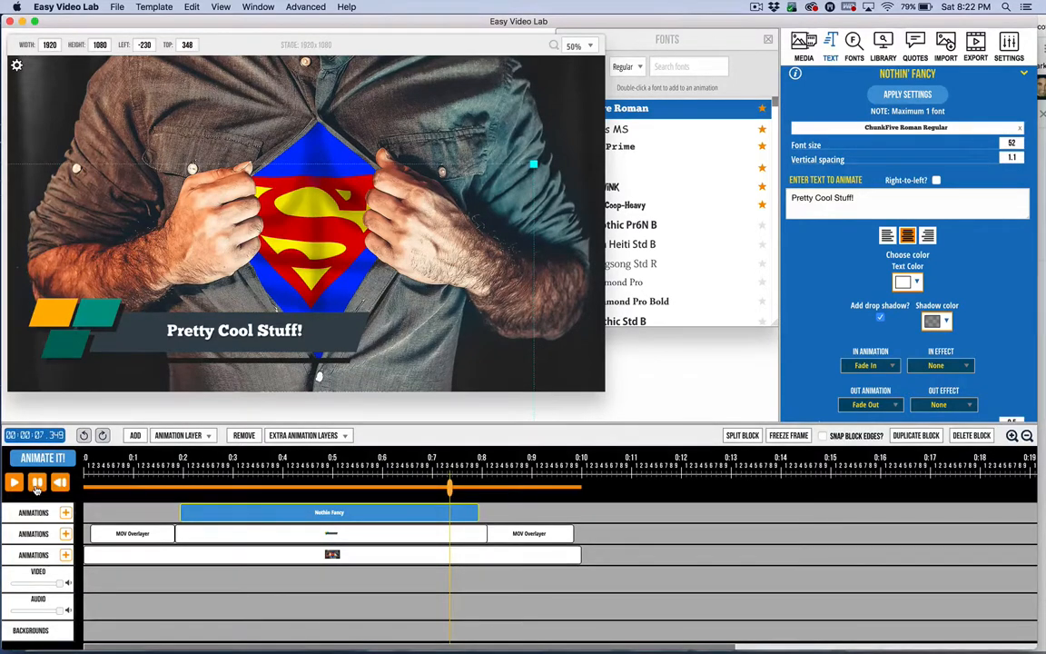